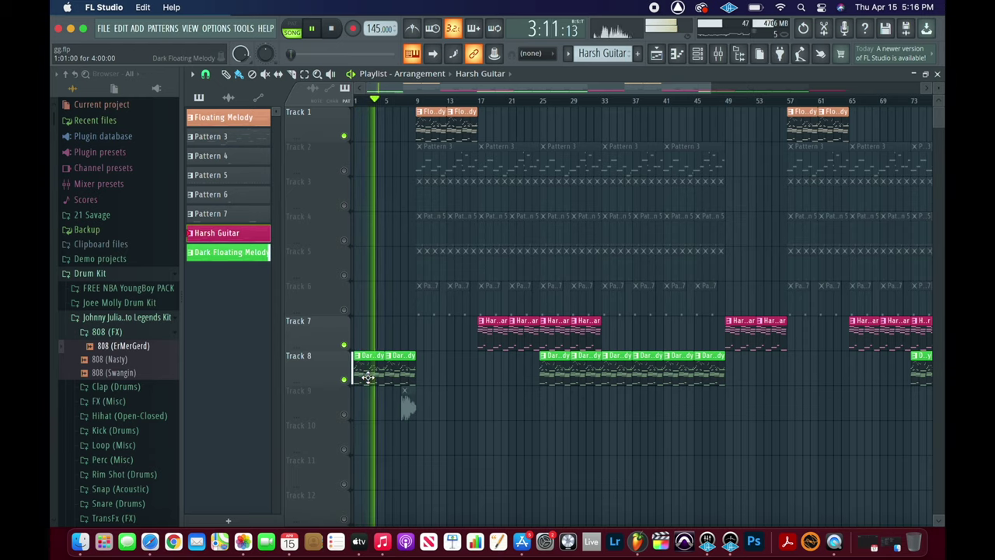
Step: Stop playback and examine the low, middle and high notes of the first Dark Floating Melody clip in the piano roll
{"action": "double_click", "coordinate": [368, 376]}
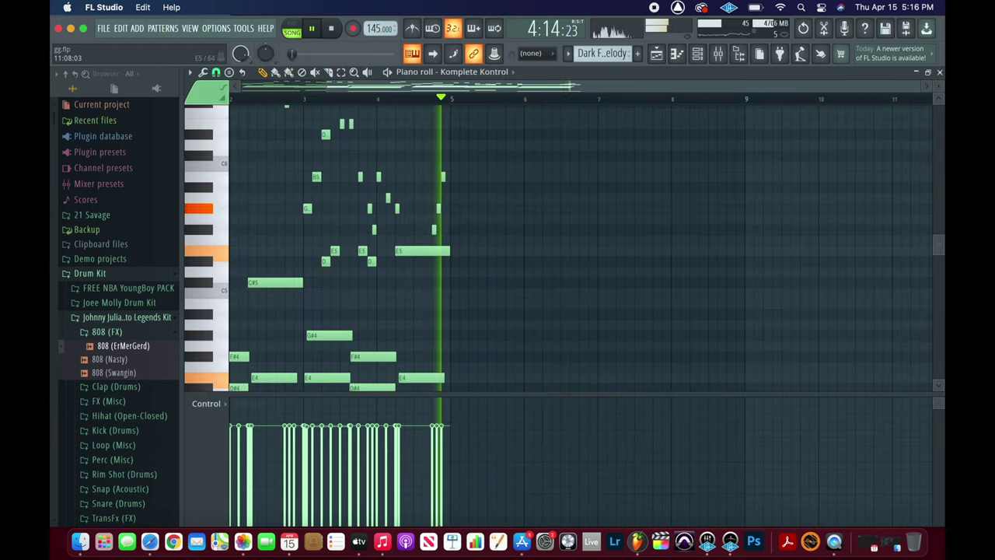
{"action": "key", "text": "space"}
{"action": "scroll", "coordinate": [941, 247], "scroll_direction": "down", "scroll_amount": 5}
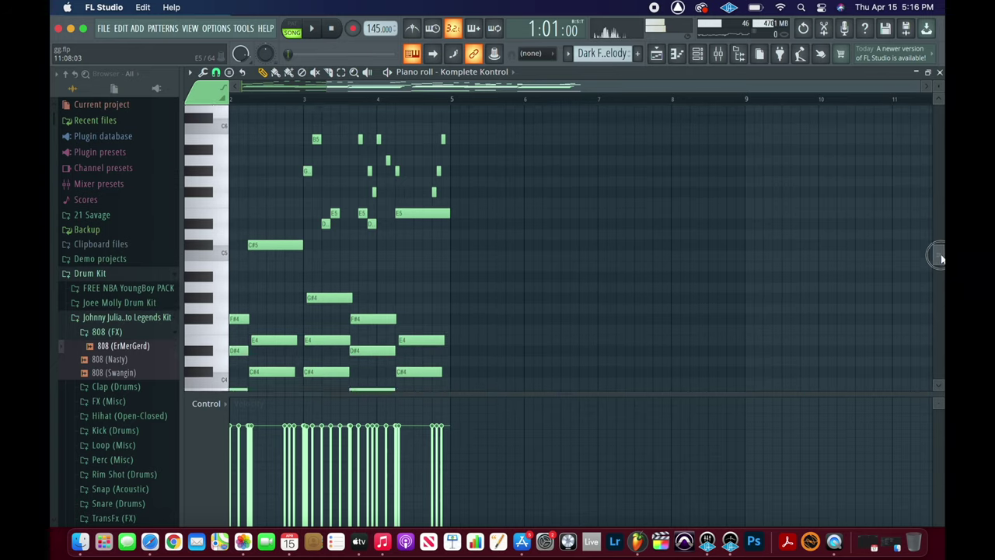
{"action": "scroll", "coordinate": [927, 282], "scroll_direction": "down", "scroll_amount": 10}
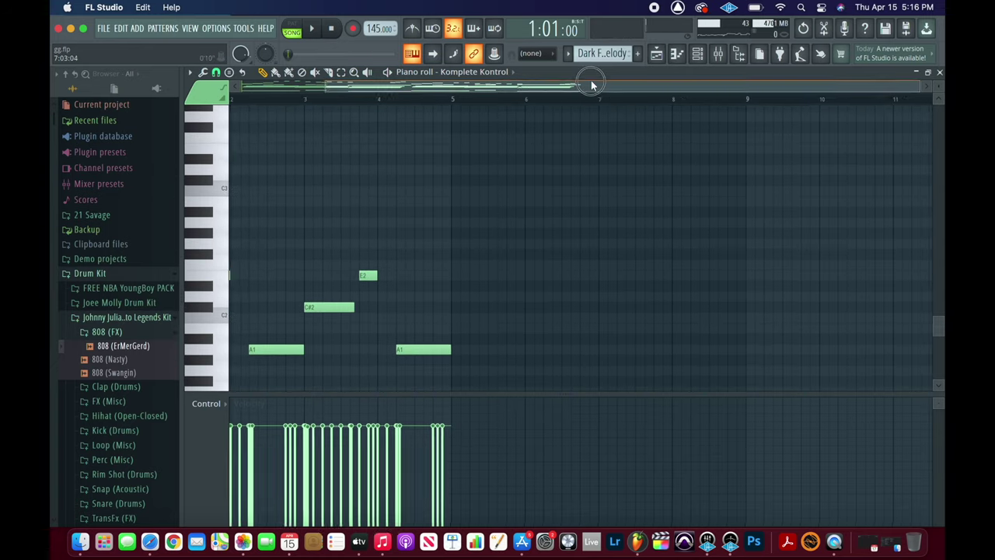
{"action": "scroll", "coordinate": [588, 83], "scroll_direction": "left", "scroll_amount": 3}
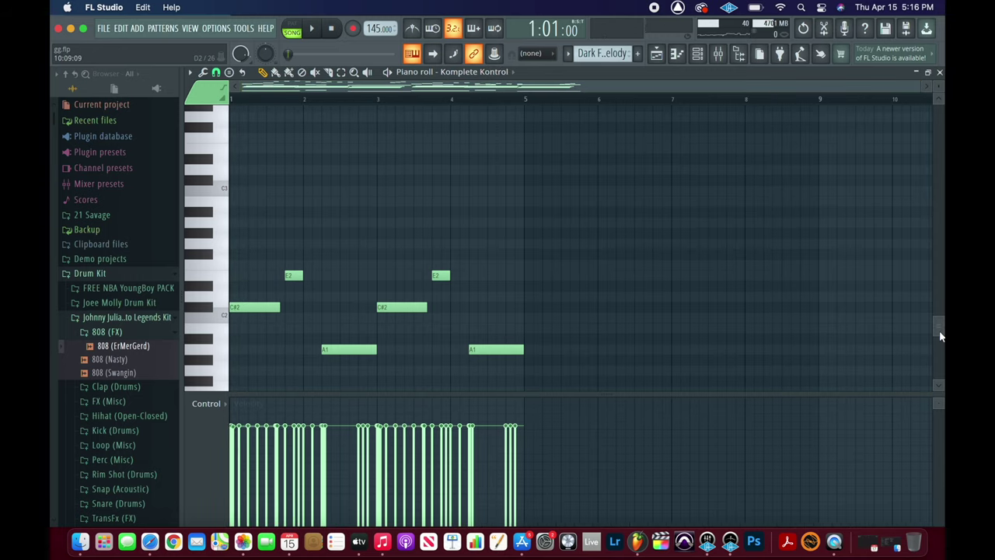
{"action": "scroll", "coordinate": [940, 336], "scroll_direction": "up", "scroll_amount": 3}
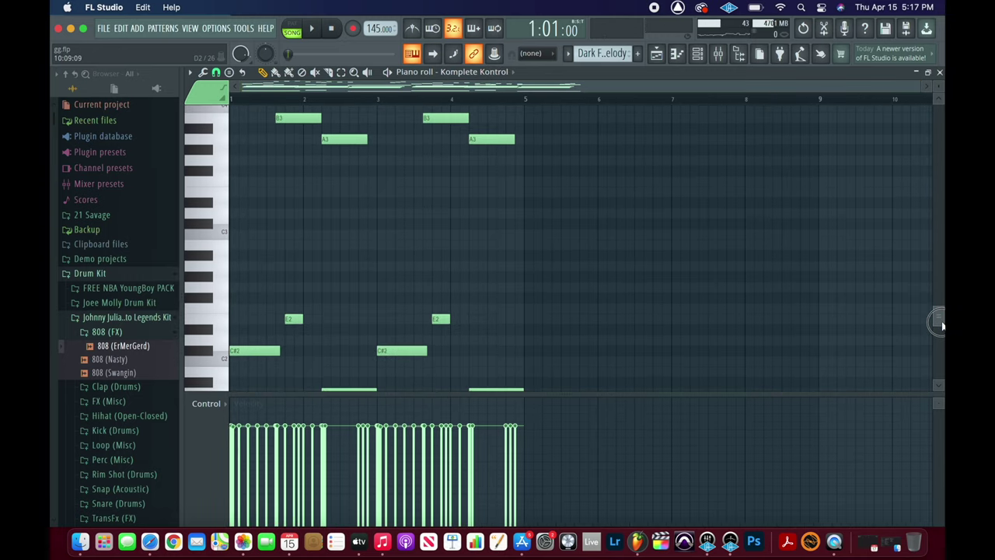
{"action": "scroll", "coordinate": [940, 326], "scroll_direction": "down", "scroll_amount": 1}
{"action": "left_click_drag", "start_coordinate": [940, 329], "coordinate": [940, 237]}
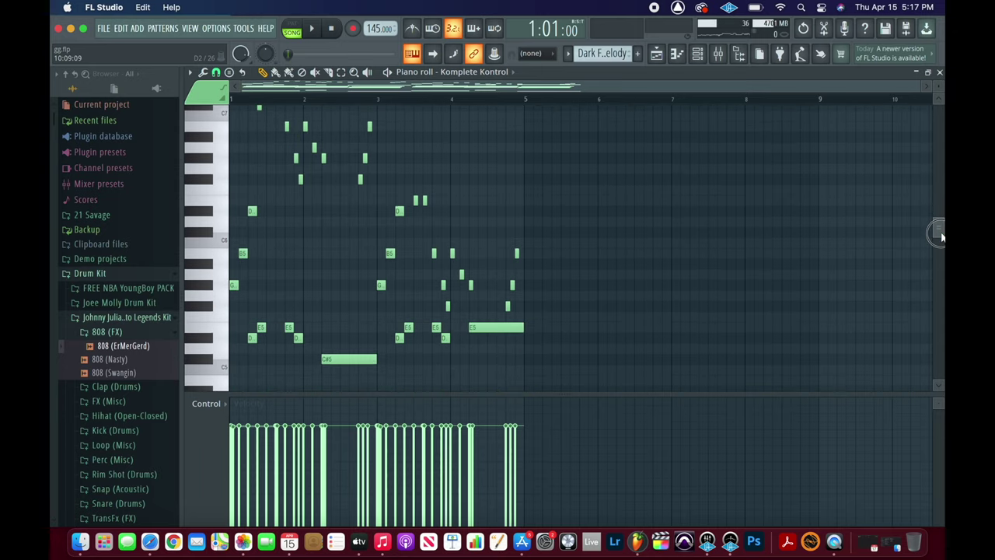
{"action": "left_click_drag", "start_coordinate": [941, 237], "coordinate": [937, 262]}
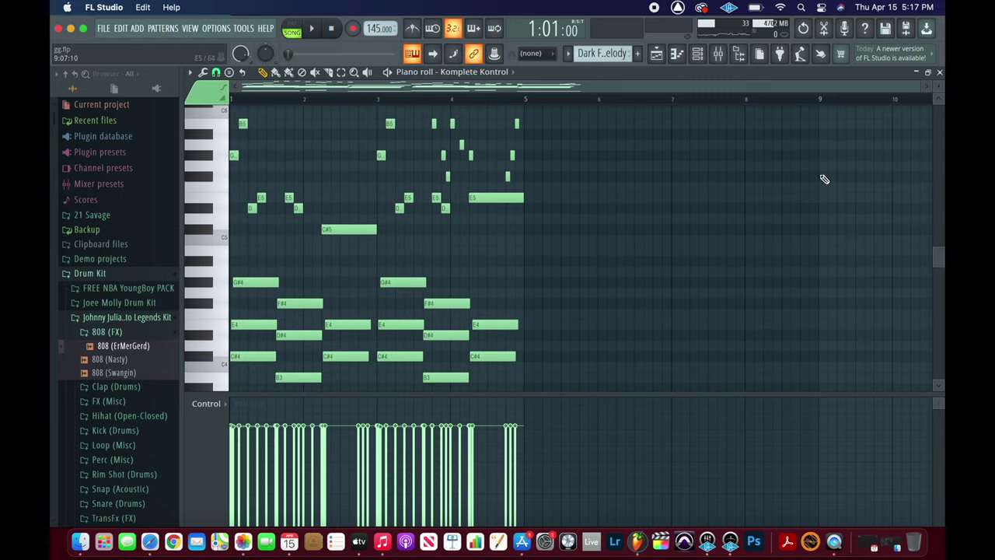
Step: Inspect both Guitar Rig 6 FX effects on the Komplete Kontrol mixer insert
{"action": "left_click", "coordinate": [697, 53]}
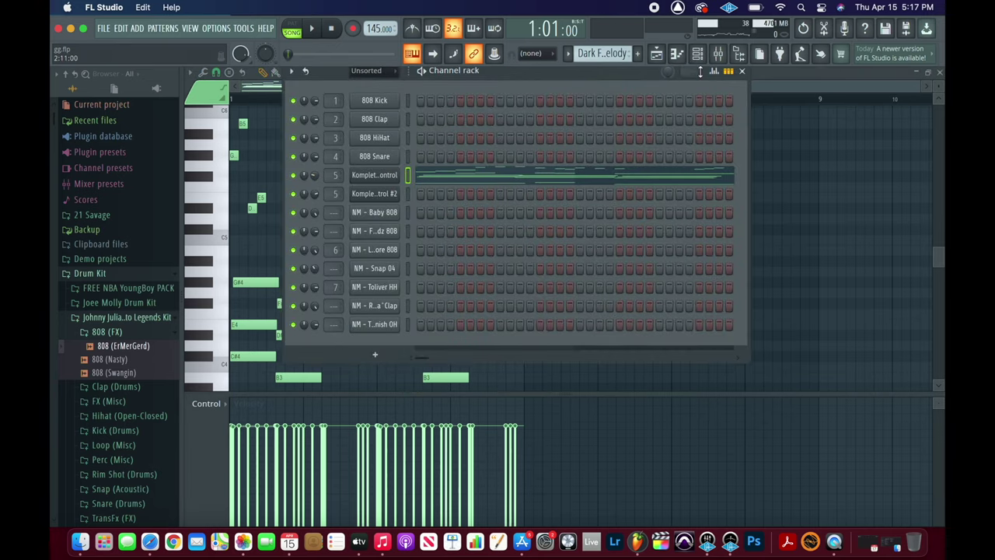
{"action": "left_click", "coordinate": [716, 54]}
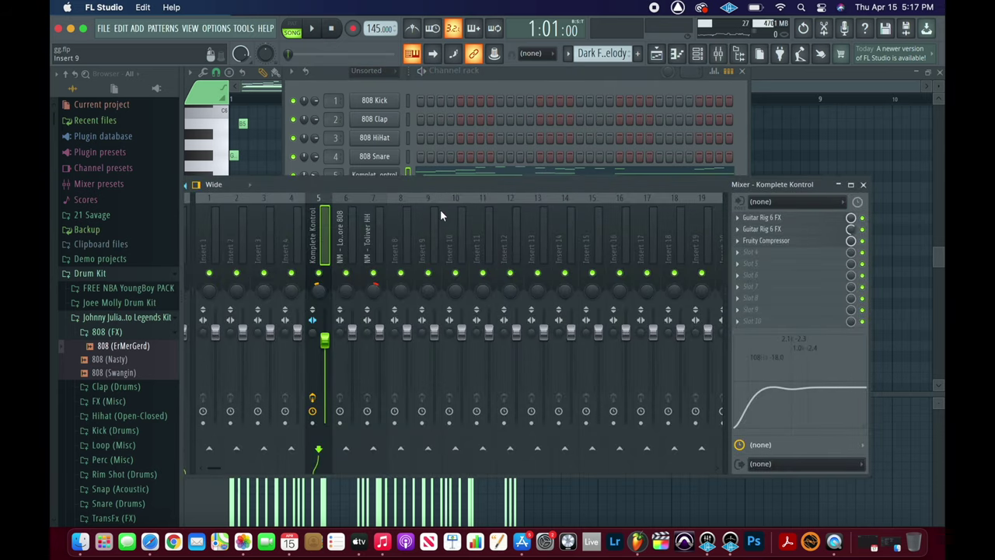
{"action": "left_click", "coordinate": [806, 218]}
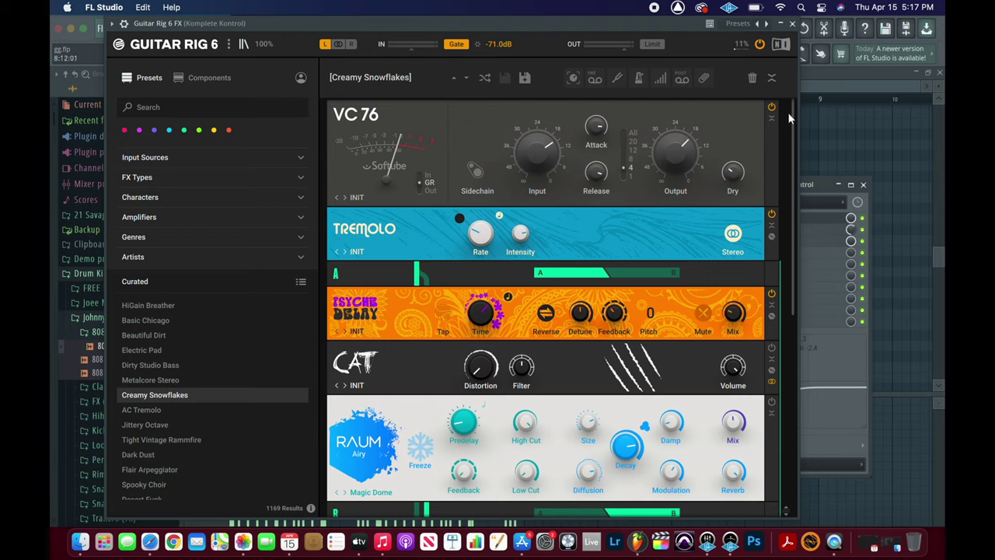
{"action": "left_click", "coordinate": [792, 23]}
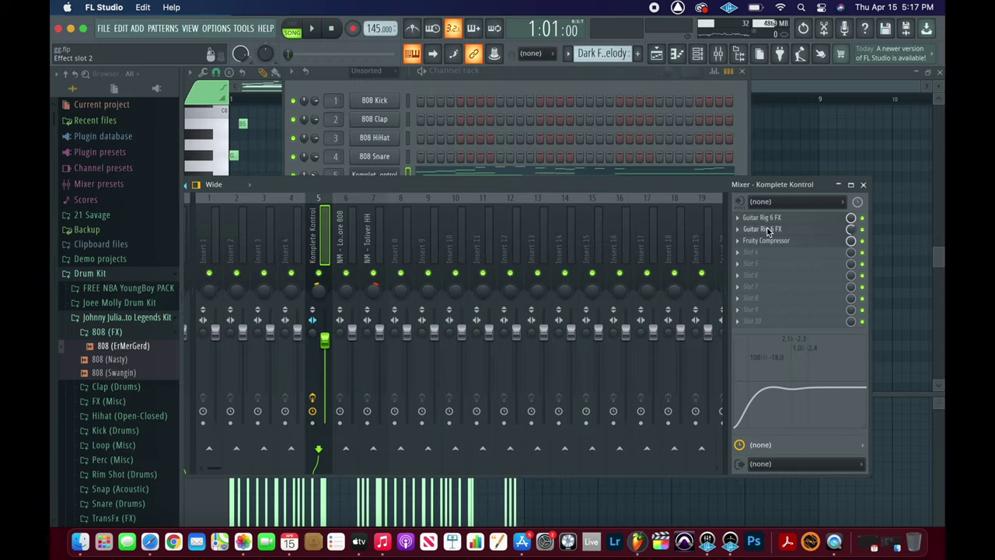
{"action": "left_click", "coordinate": [767, 225]}
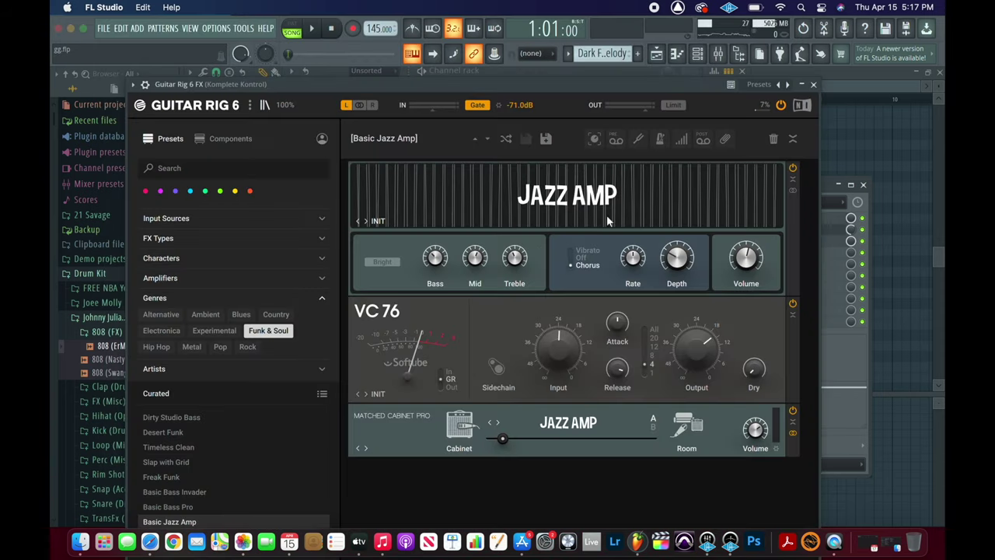
{"action": "left_click", "coordinate": [813, 84]}
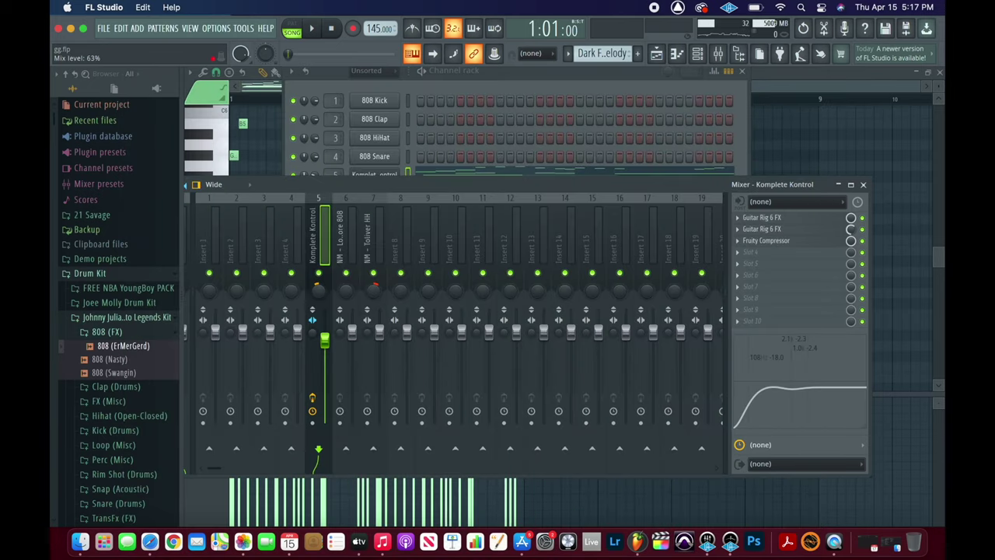
Step: Inspect the Fruity Compressor settings on the Komplete Kontrol insert and close the mixer
{"action": "left_click", "coordinate": [824, 240]}
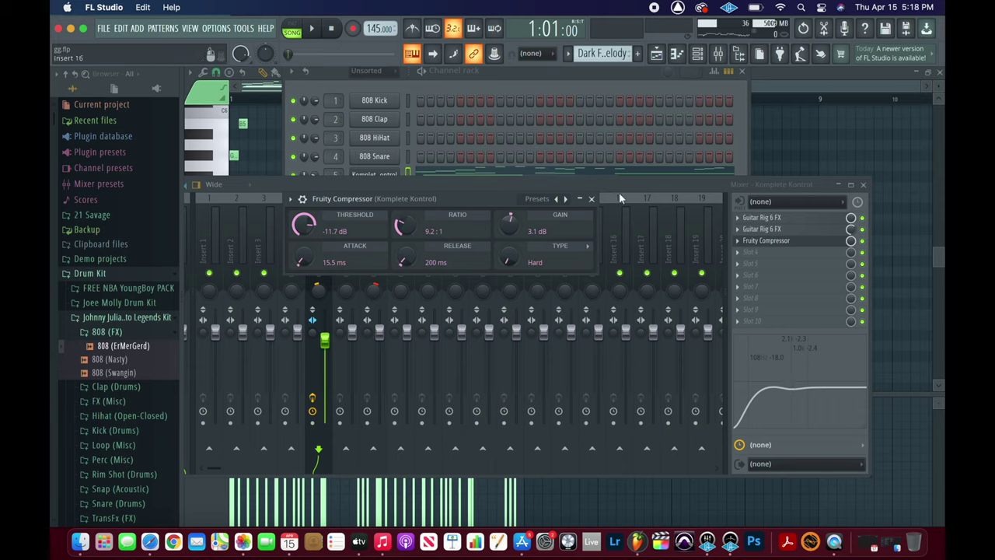
{"action": "left_click", "coordinate": [591, 199]}
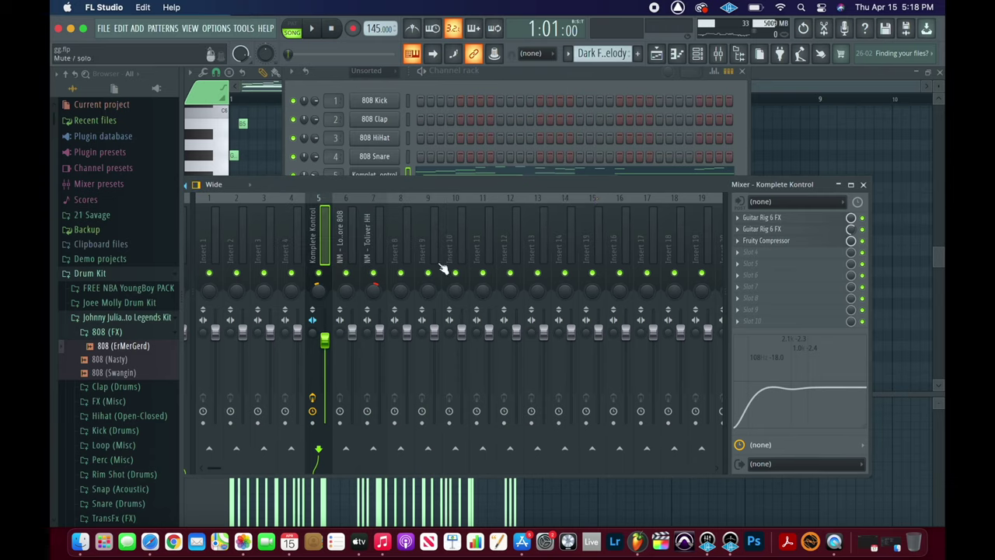
{"action": "left_click", "coordinate": [313, 320]}
{"action": "left_click", "coordinate": [863, 185]}
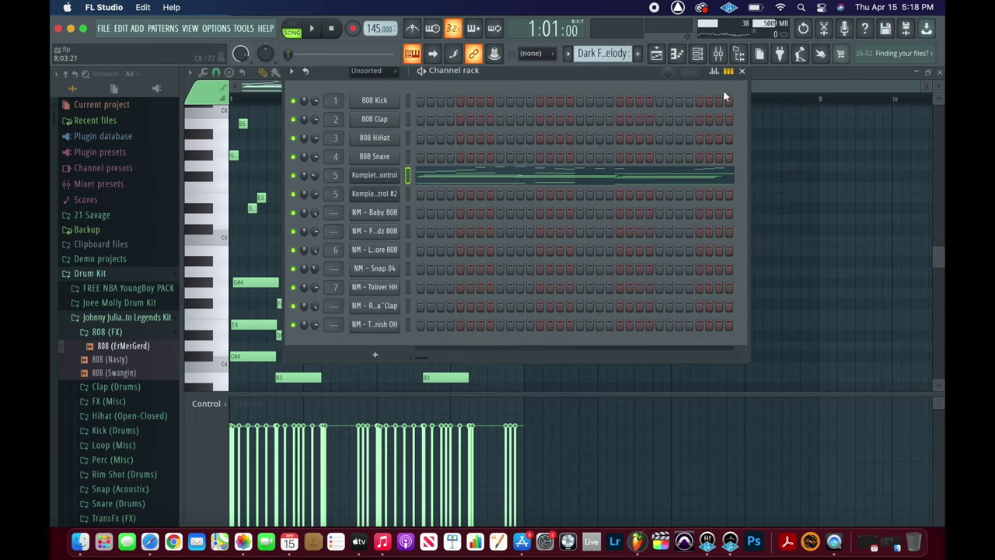
Step: Return to the playlist and play the arrangement from bar 5 into the Floating Melody section, then stop
{"action": "left_click", "coordinate": [657, 56]}
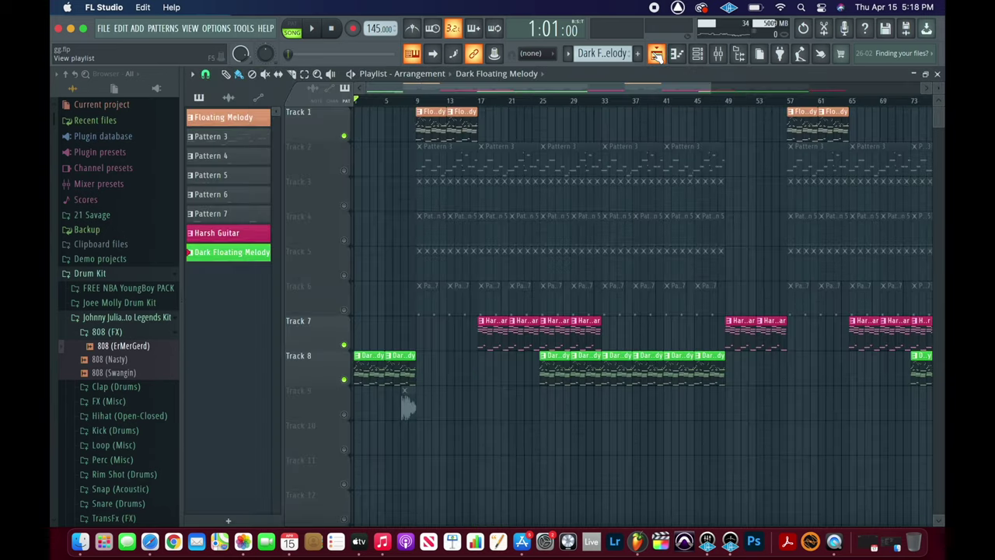
{"action": "left_click", "coordinate": [403, 107]}
{"action": "left_click", "coordinate": [389, 107]}
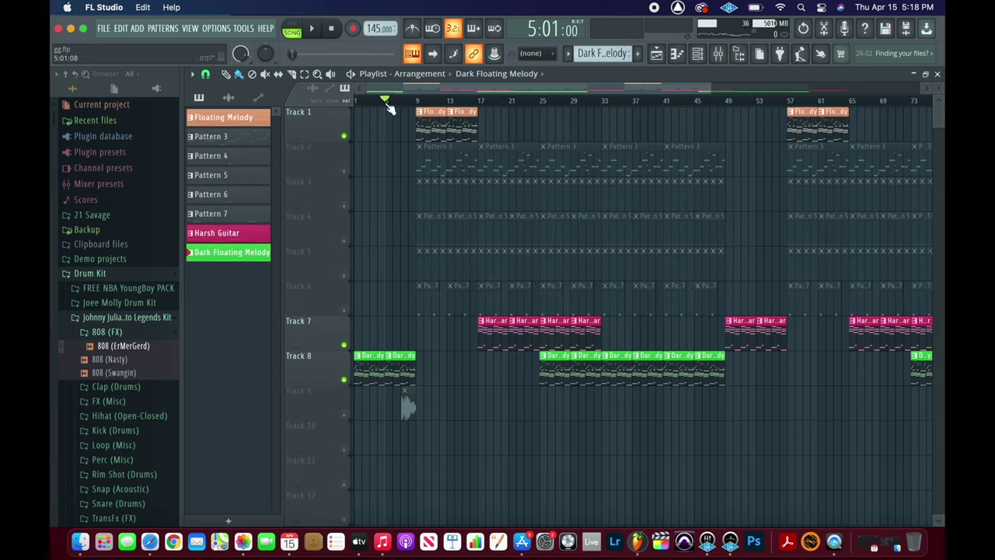
{"action": "key", "text": "space"}
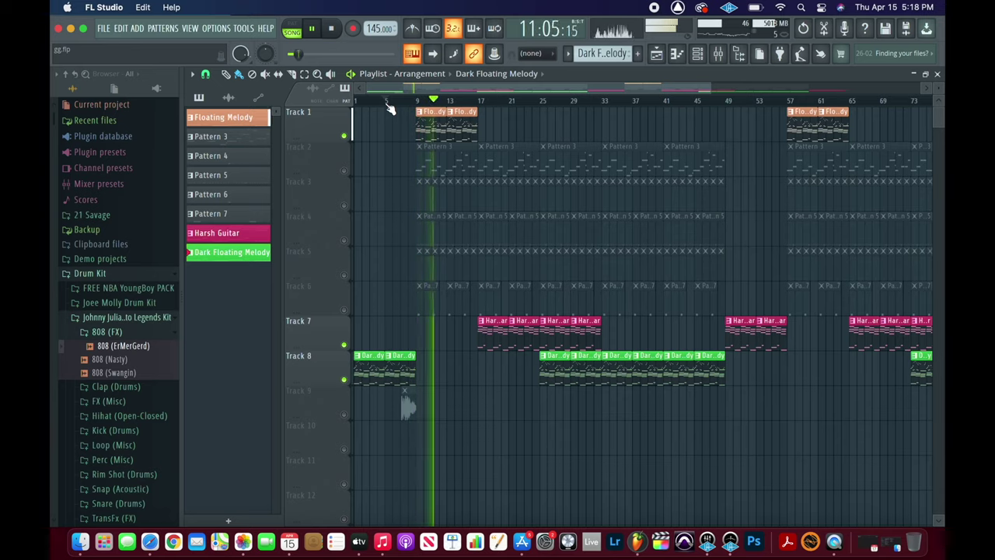
{"action": "key", "text": "space"}
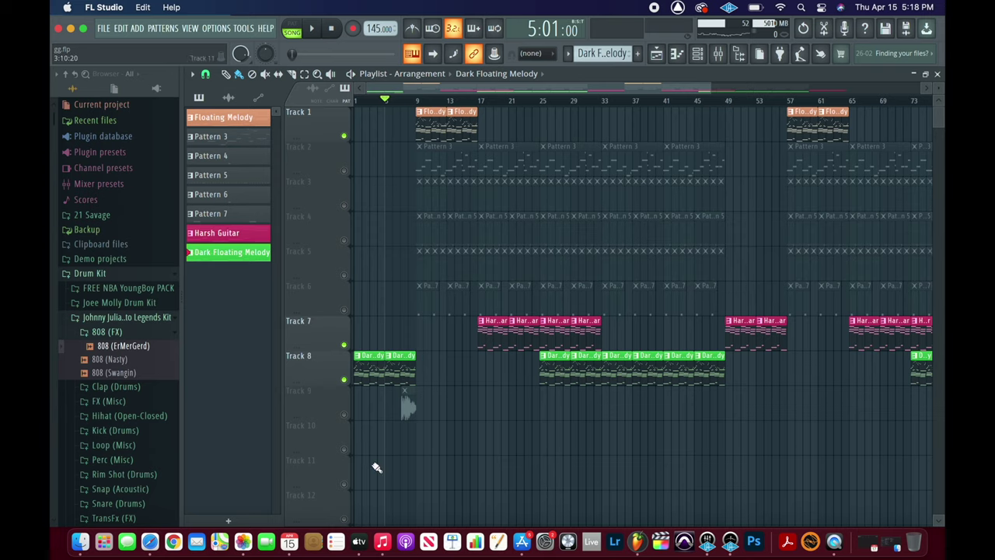
Step: Transpose all Dark Floating Melody notes up one octave, return them to their original pitch and deselect them
{"action": "double_click", "coordinate": [394, 374]}
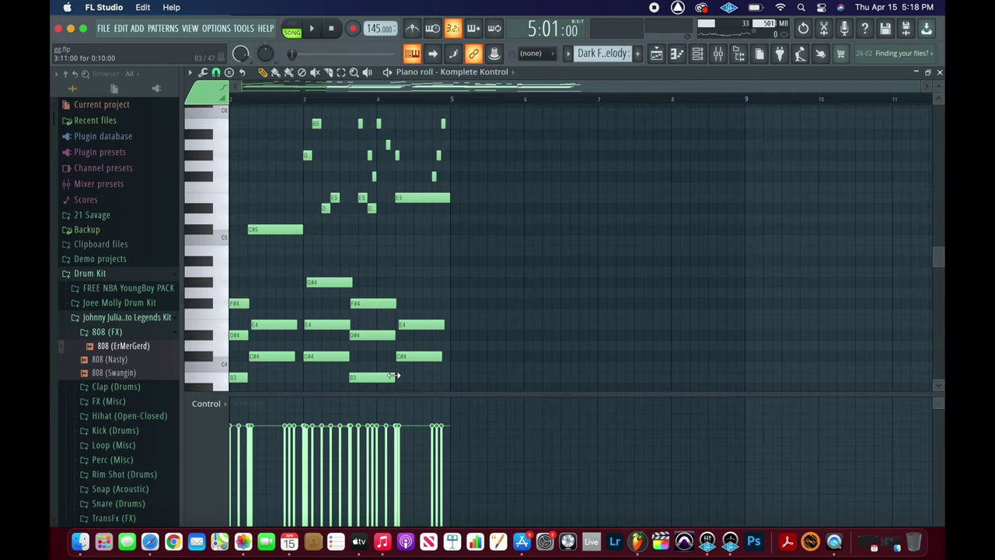
{"action": "key", "text": "super+a"}
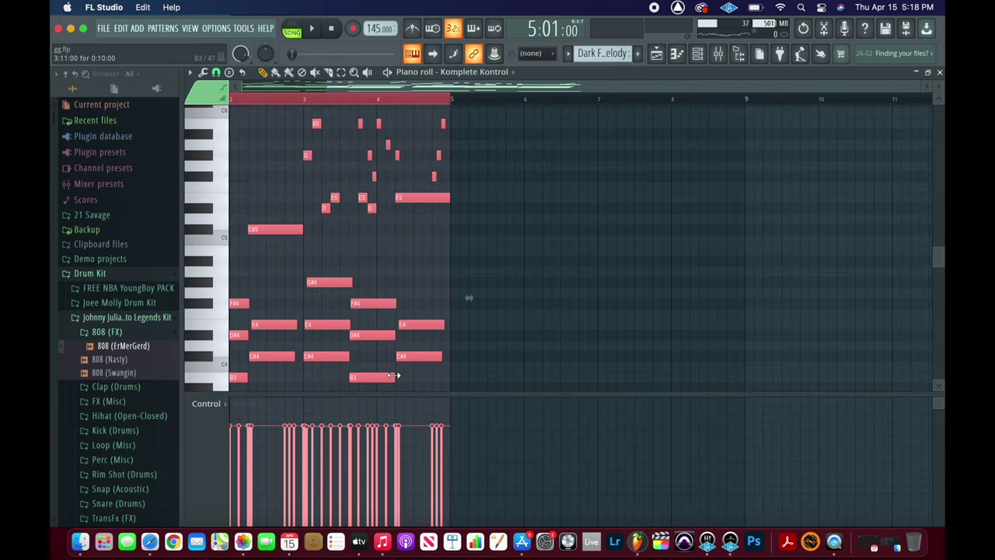
{"action": "key", "text": "super+Up"}
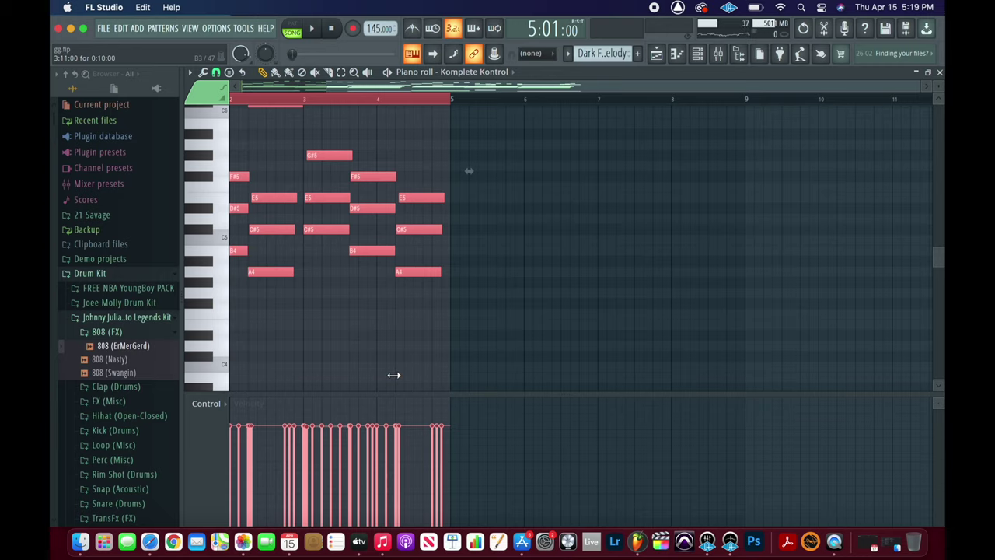
{"action": "key", "text": "super+Down"}
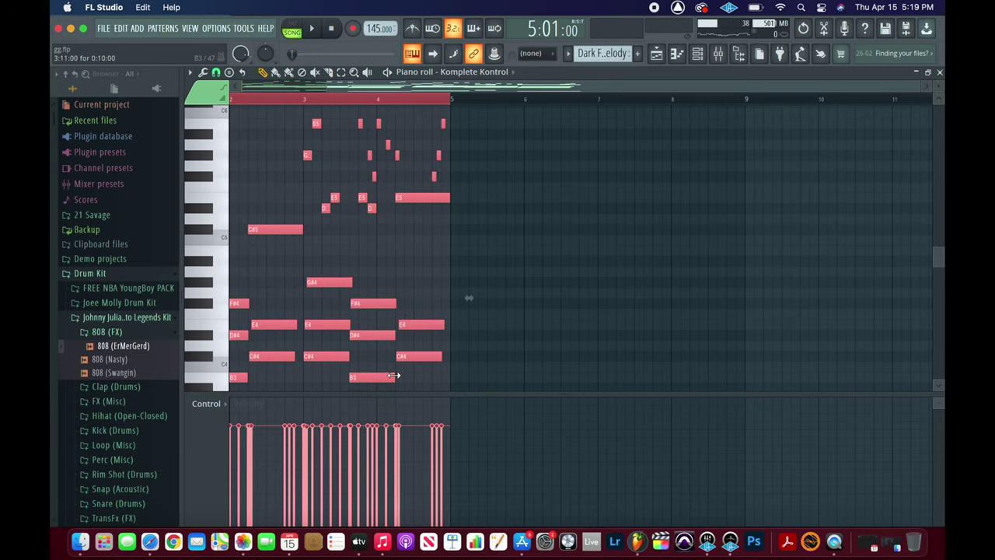
{"action": "key", "text": "super+d"}
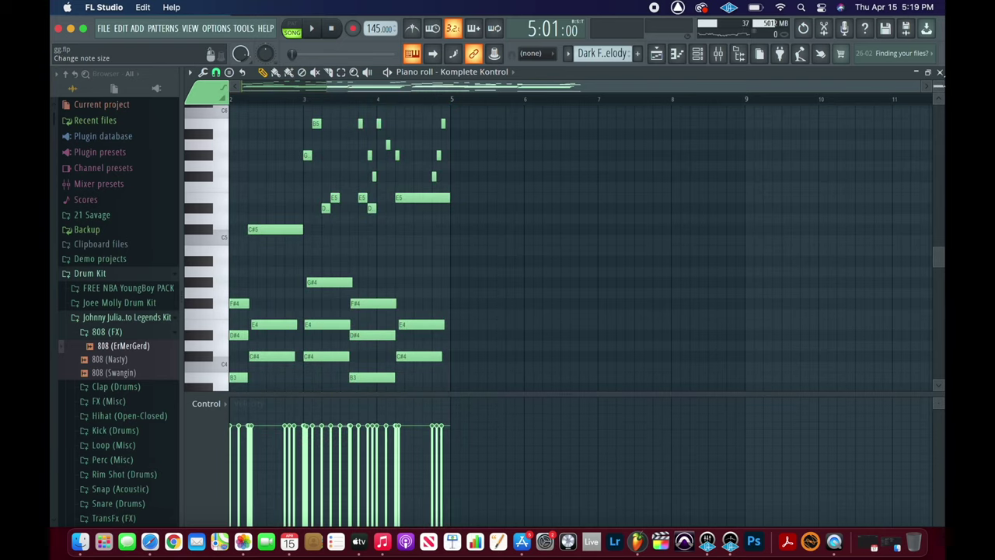
Step: Close the piano roll, inspect the Komplete Kontrol channel's Cloud Supply instrument, and switch to Pattern 10
{"action": "left_click", "coordinate": [939, 73]}
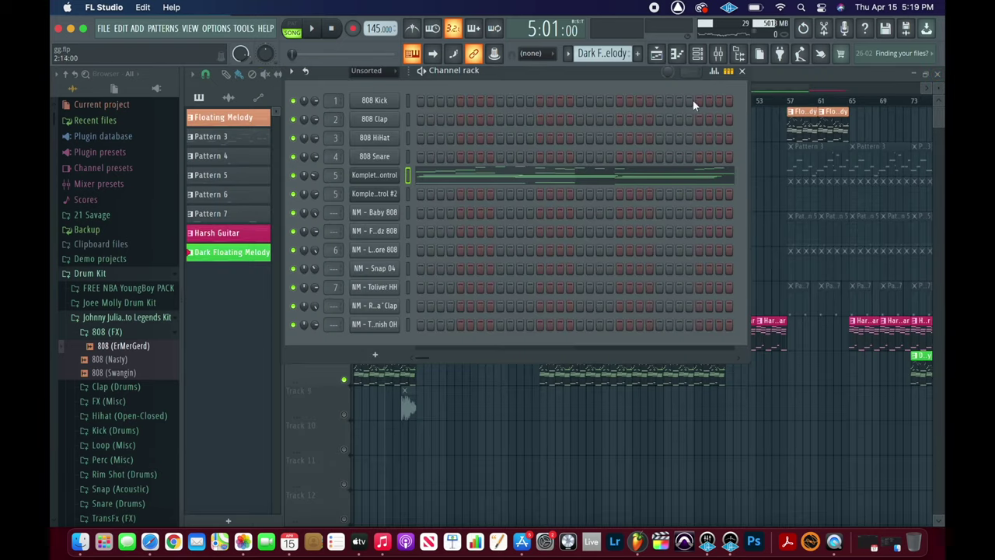
{"action": "left_click", "coordinate": [386, 178]}
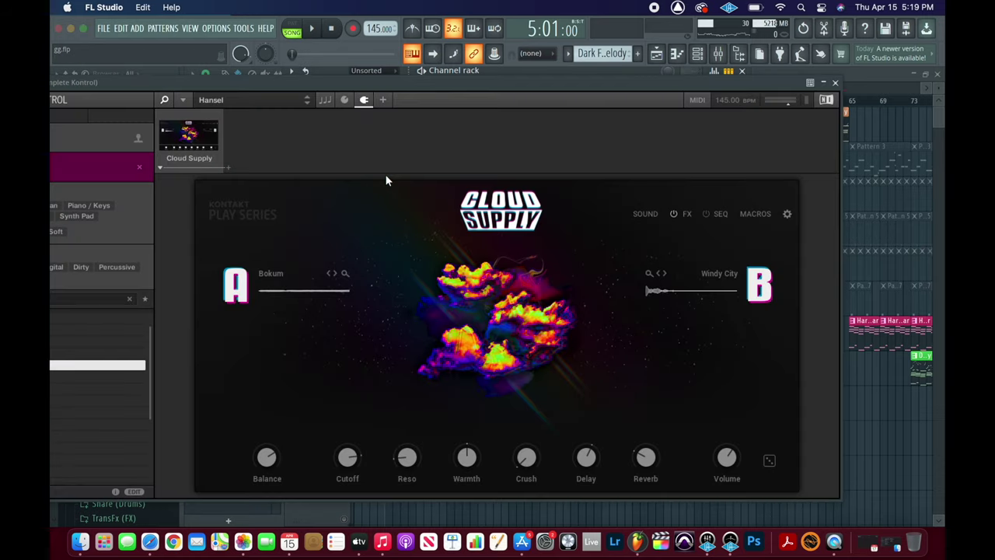
{"action": "left_click", "coordinate": [834, 82]}
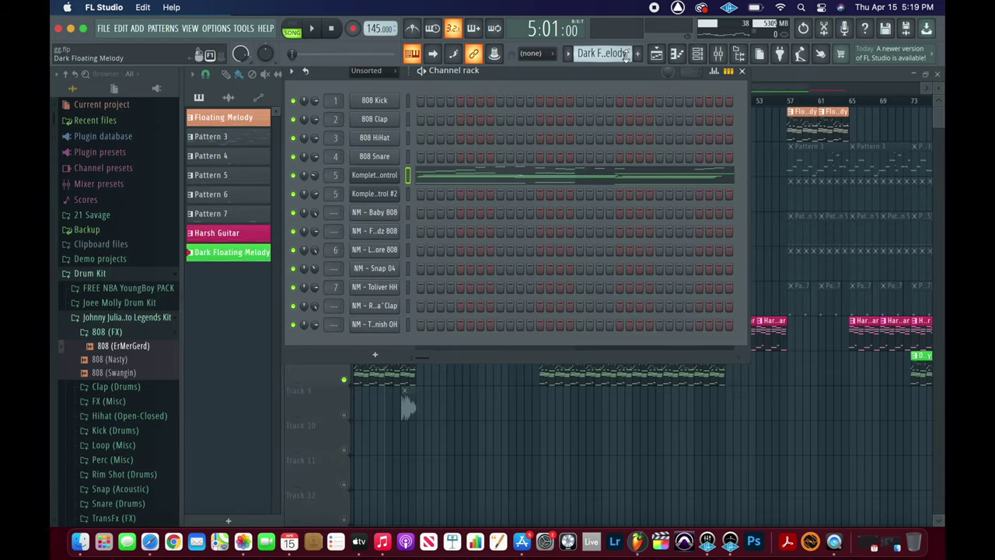
{"action": "scroll", "coordinate": [626, 54], "scroll_direction": "down", "scroll_amount": 1}
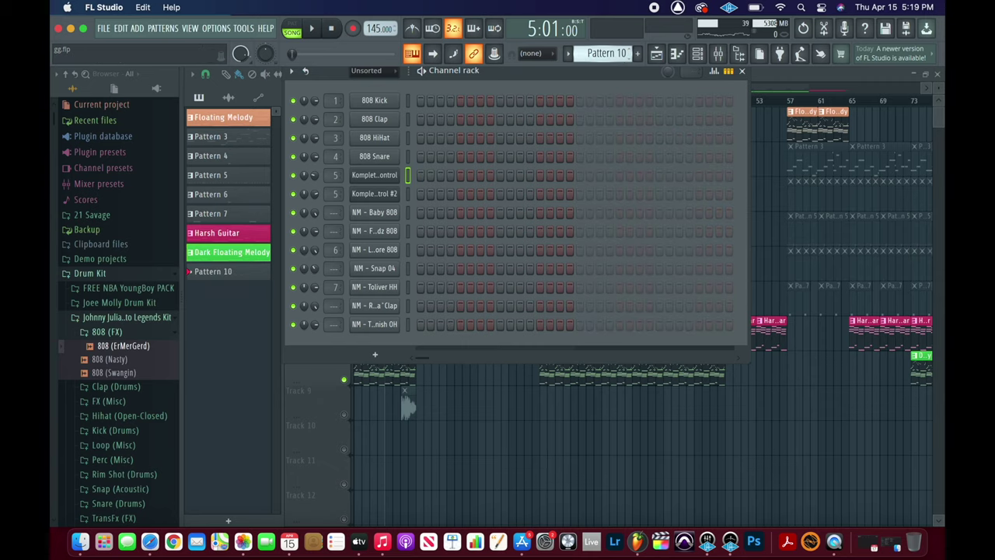
Step: Return to the playlist and play the Harsh Guitar section briefly from bar 17
{"action": "left_click", "coordinate": [658, 55]}
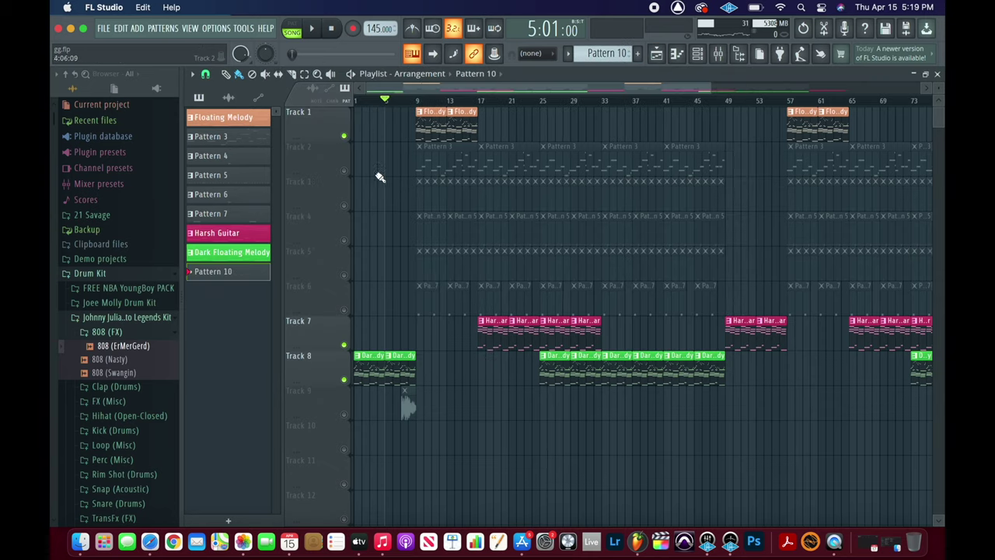
{"action": "left_click", "coordinate": [479, 104]}
{"action": "key", "text": "space"}
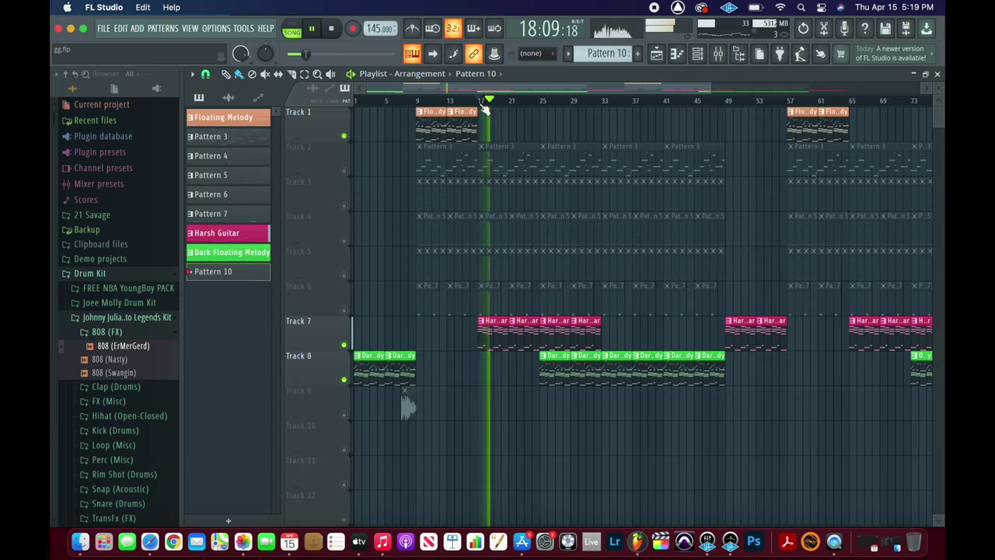
{"action": "key", "text": "space"}
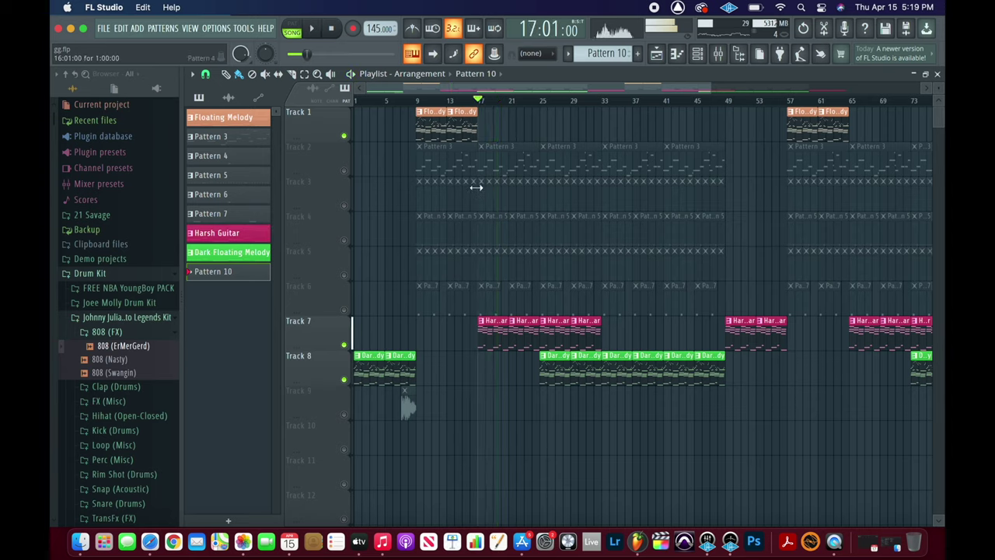
Step: Examine the notes of the first Harsh Guitar clip in the piano roll from bar 1
{"action": "double_click", "coordinate": [498, 331]}
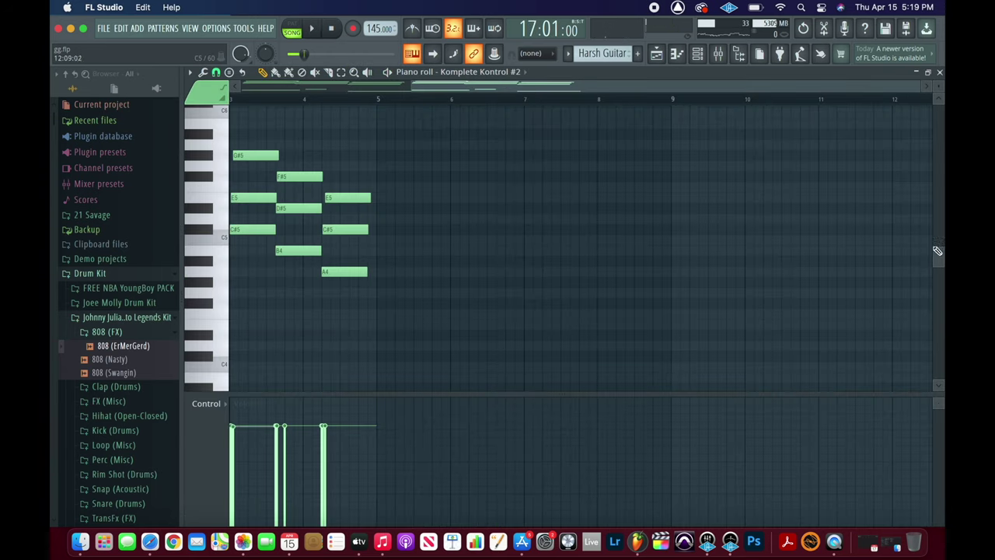
{"action": "scroll", "coordinate": [938, 266], "scroll_direction": "up", "scroll_amount": 4}
{"action": "left_click_drag", "start_coordinate": [666, 84], "coordinate": [362, 100]}
{"action": "mouse_move", "coordinate": [939, 241]}
{"action": "left_mouse_down"}
{"action": "mouse_move", "coordinate": [938, 158]}
{"action": "mouse_move", "coordinate": [934, 235]}
{"action": "left_mouse_up"}
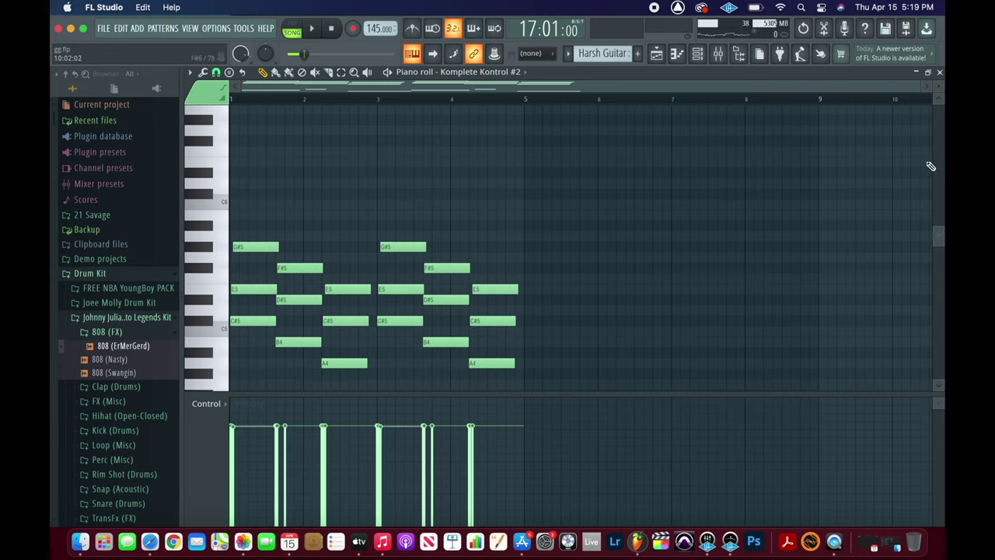
{"action": "left_click_drag", "start_coordinate": [941, 229], "coordinate": [936, 268]}
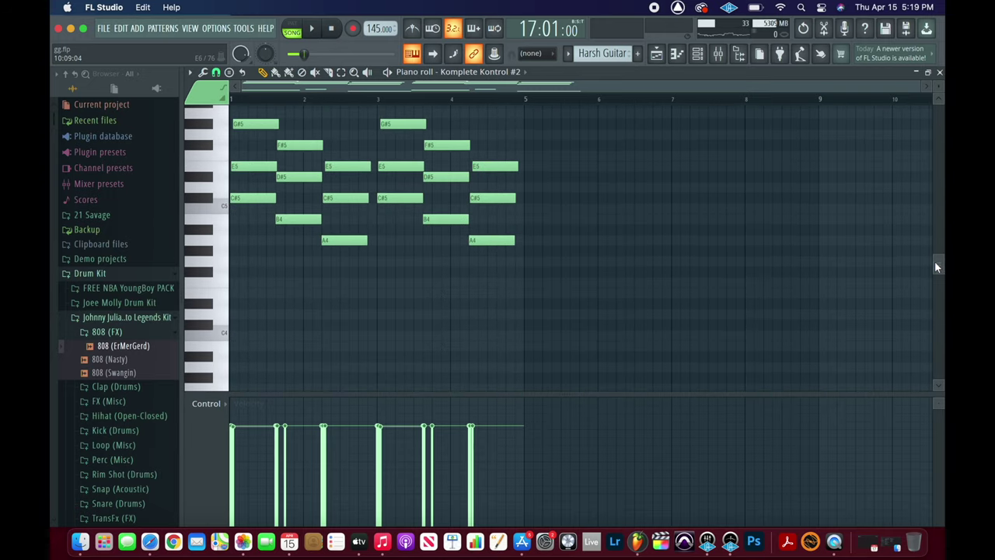
Step: Close the piano roll, inspect the second Guitar Rig 6 FX on the Komplete Kontrol mixer insert, and return to the playlist
{"action": "left_click", "coordinate": [939, 72]}
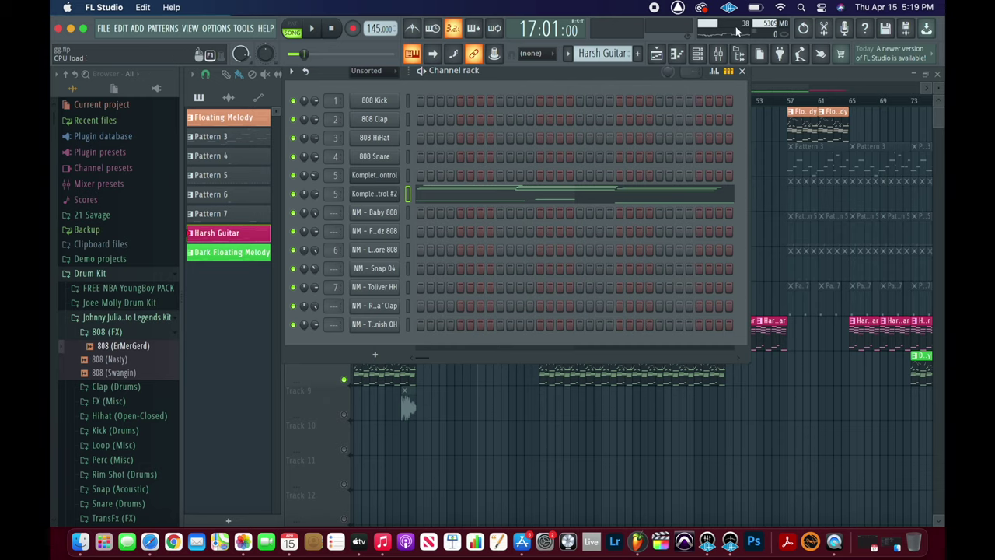
{"action": "left_click", "coordinate": [718, 53]}
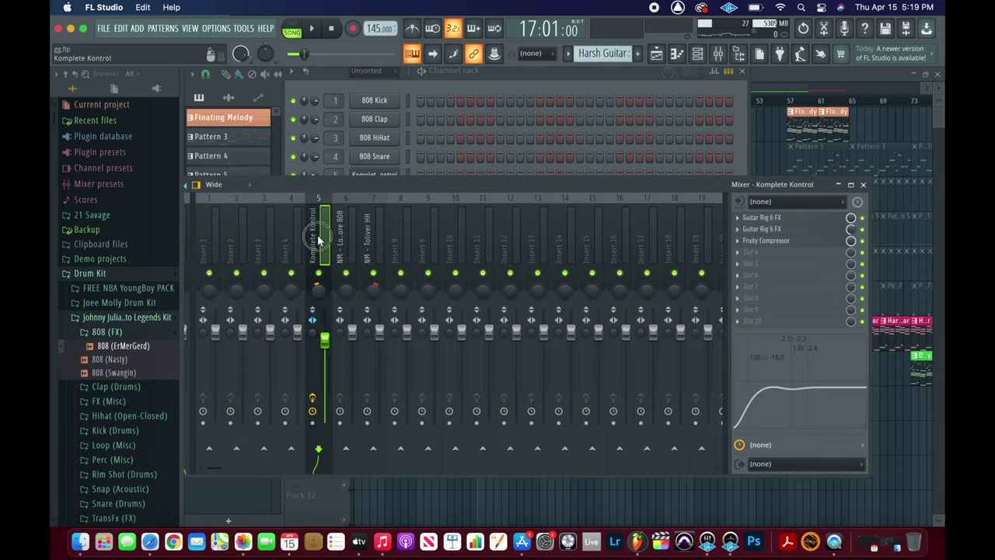
{"action": "left_click", "coordinate": [776, 229]}
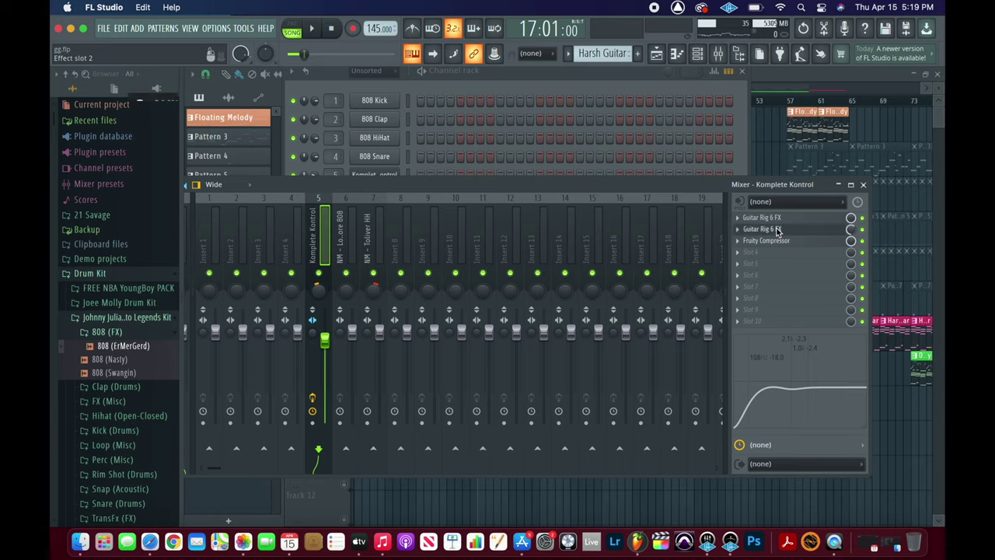
{"action": "left_click", "coordinate": [814, 85]}
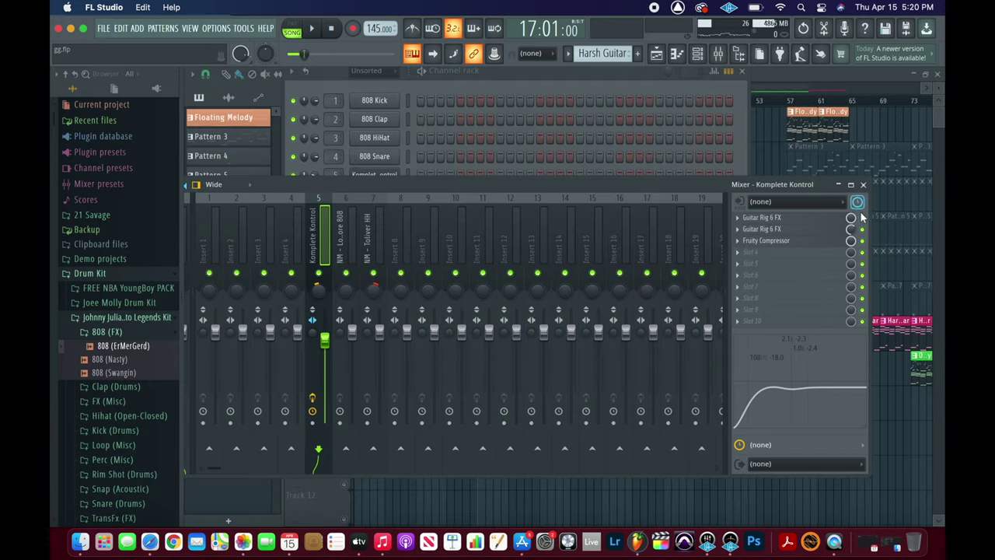
{"action": "left_click", "coordinate": [864, 185]}
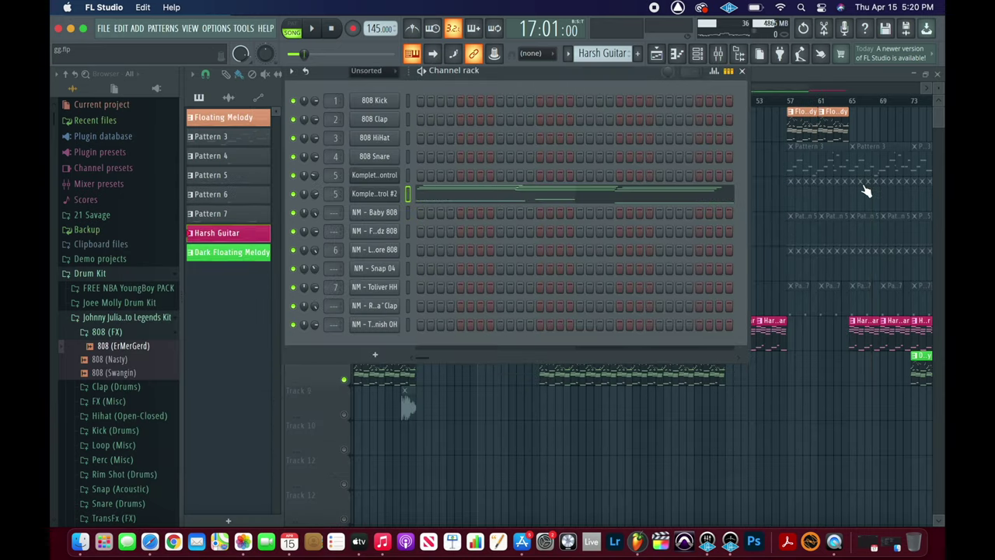
{"action": "left_click", "coordinate": [772, 73]}
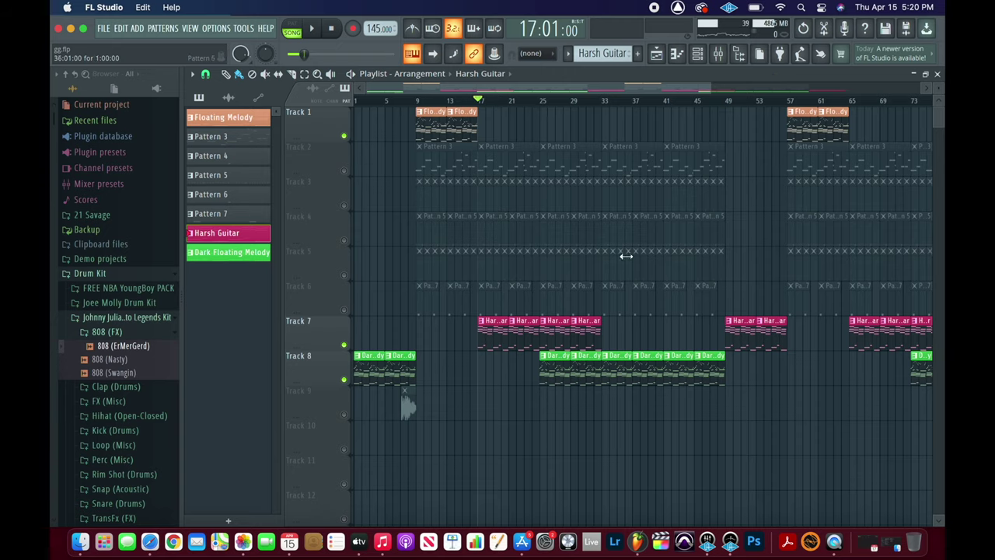
Step: Solo Track 2, open the first Pattern 3 clip in the piano roll, and play its LoveMeMore 808 notes from bar 1
{"action": "right_click", "coordinate": [345, 171]}
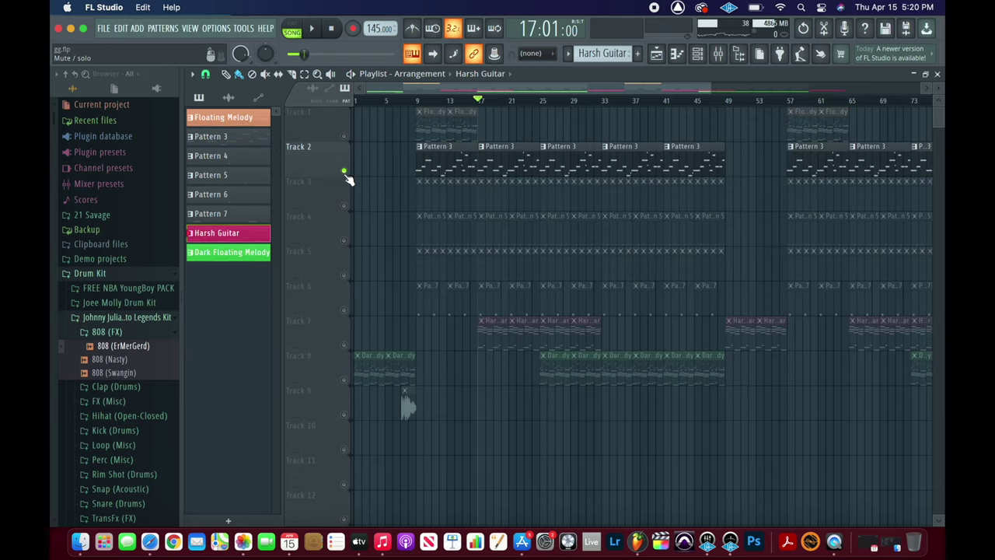
{"action": "double_click", "coordinate": [436, 166]}
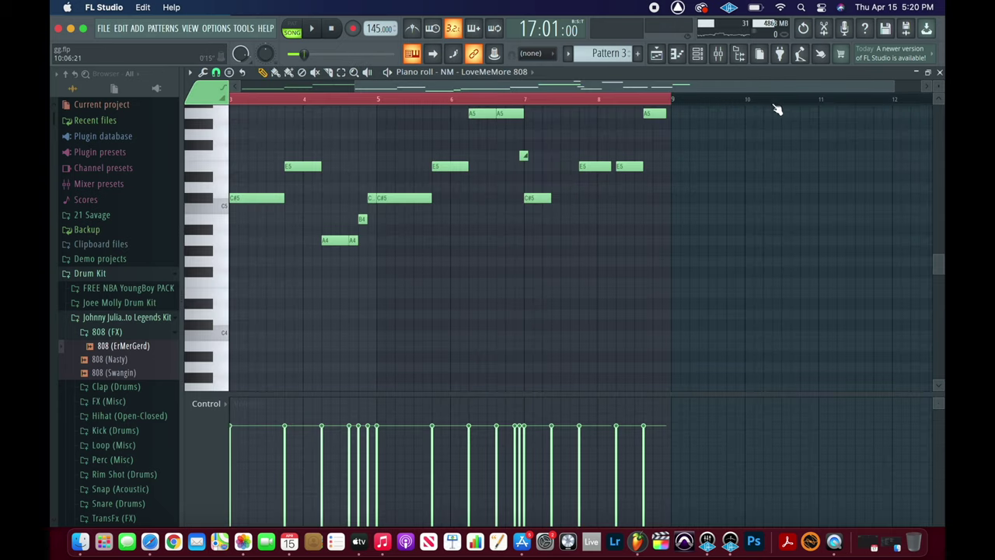
{"action": "scroll", "coordinate": [765, 97], "scroll_direction": "left", "scroll_amount": 1}
{"action": "left_click", "coordinate": [697, 52]}
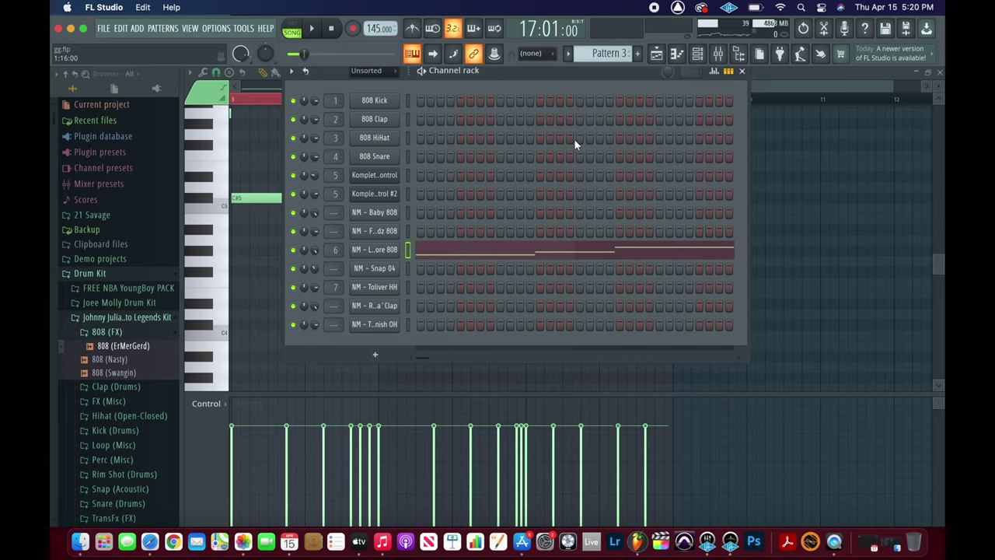
{"action": "left_click", "coordinate": [742, 71]}
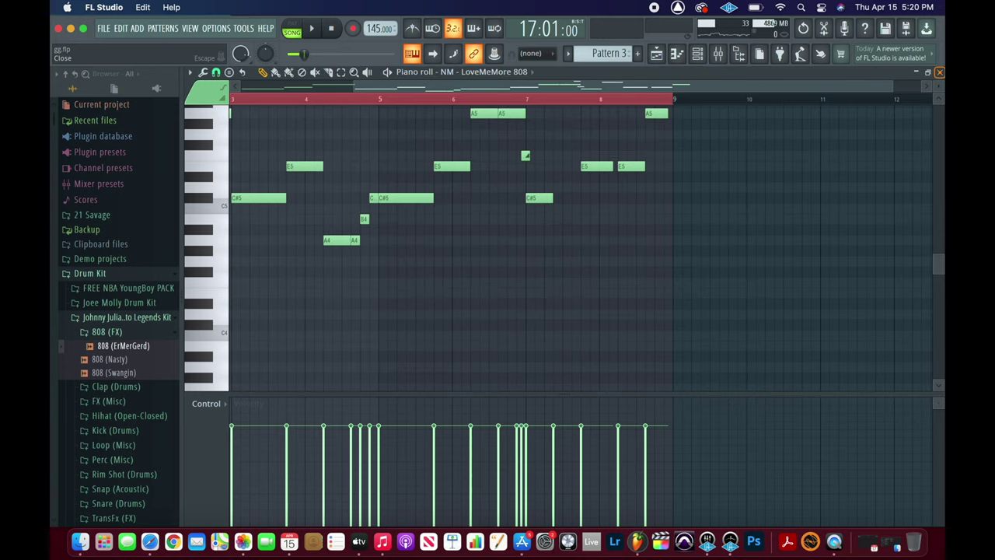
{"action": "scroll", "coordinate": [941, 266], "scroll_direction": "up", "scroll_amount": 5}
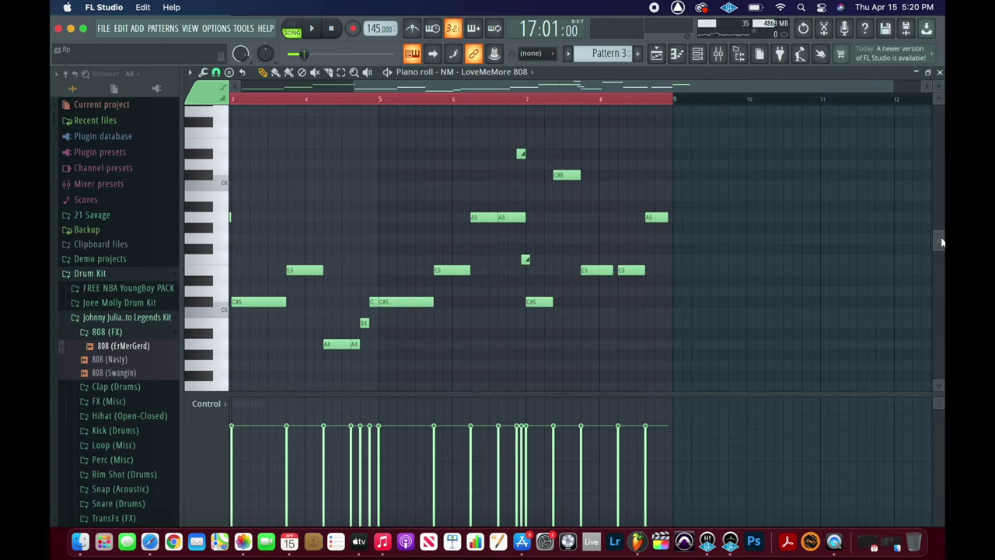
{"action": "left_click_drag", "start_coordinate": [739, 84], "coordinate": [452, 101]}
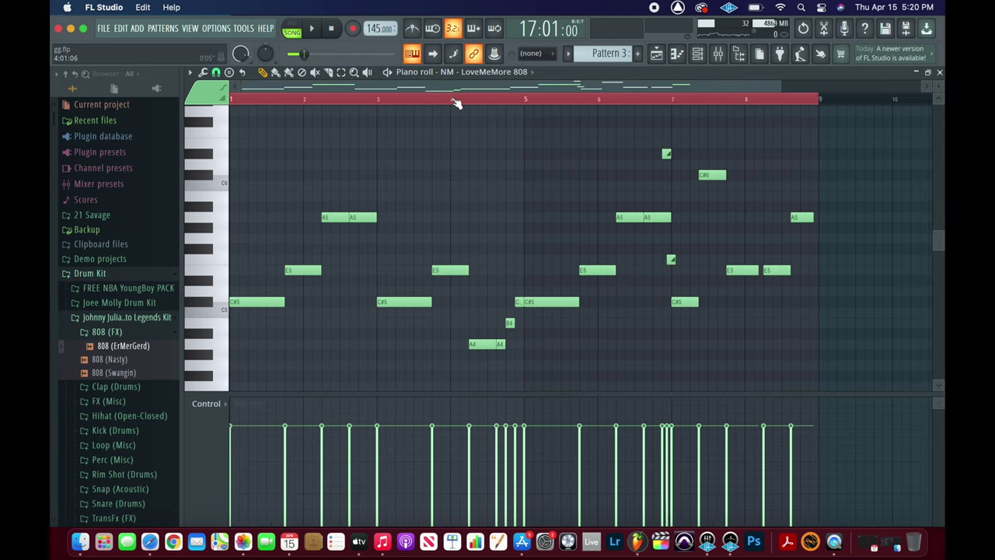
{"action": "key", "text": "space"}
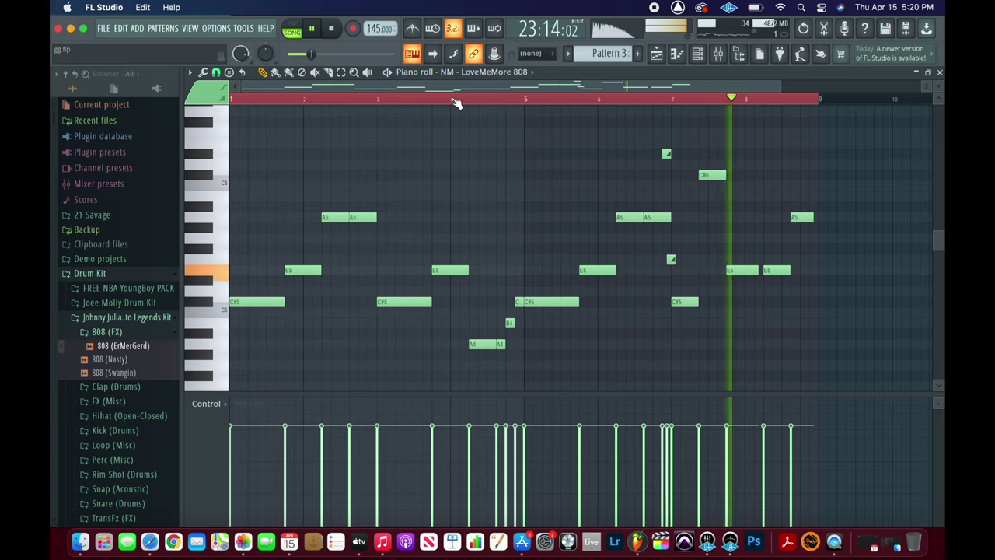
{"action": "key", "text": "space"}
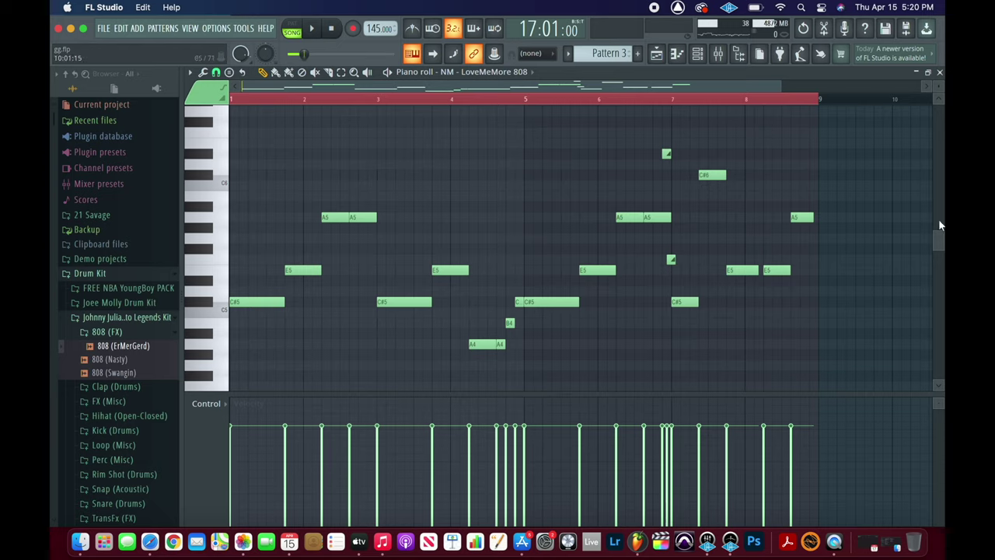
Step: Examine the note properties of the D#6 slide note near the end of bar 6 and accept them
{"action": "left_click", "coordinate": [939, 241]}
{"action": "scroll", "coordinate": [941, 241], "scroll_direction": "up", "scroll_amount": 1}
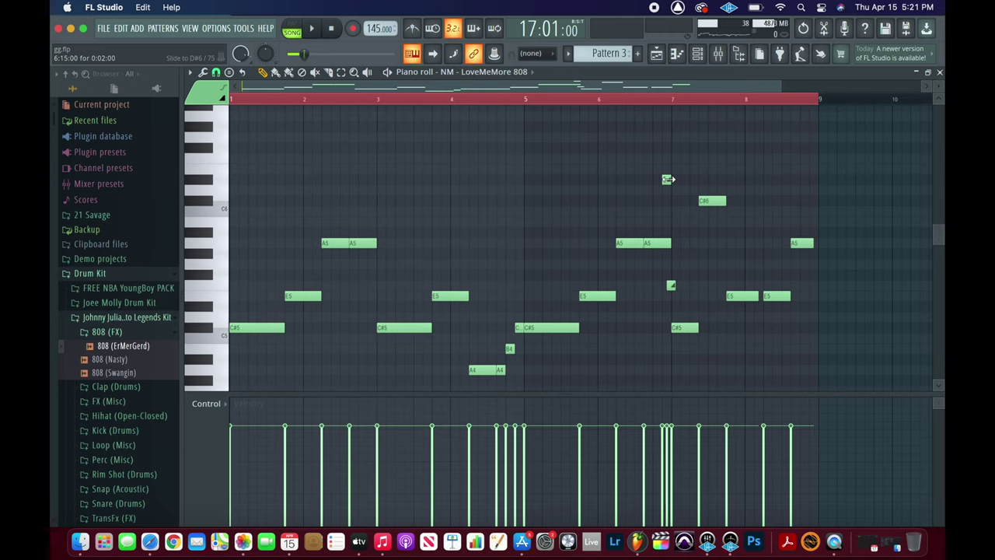
{"action": "double_click", "coordinate": [666, 180]}
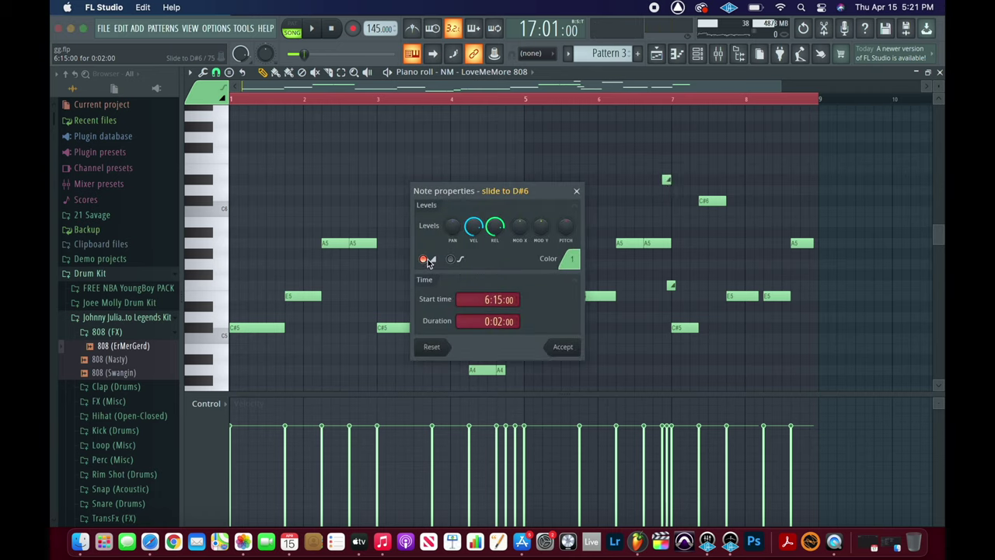
{"action": "left_click", "coordinate": [564, 348]}
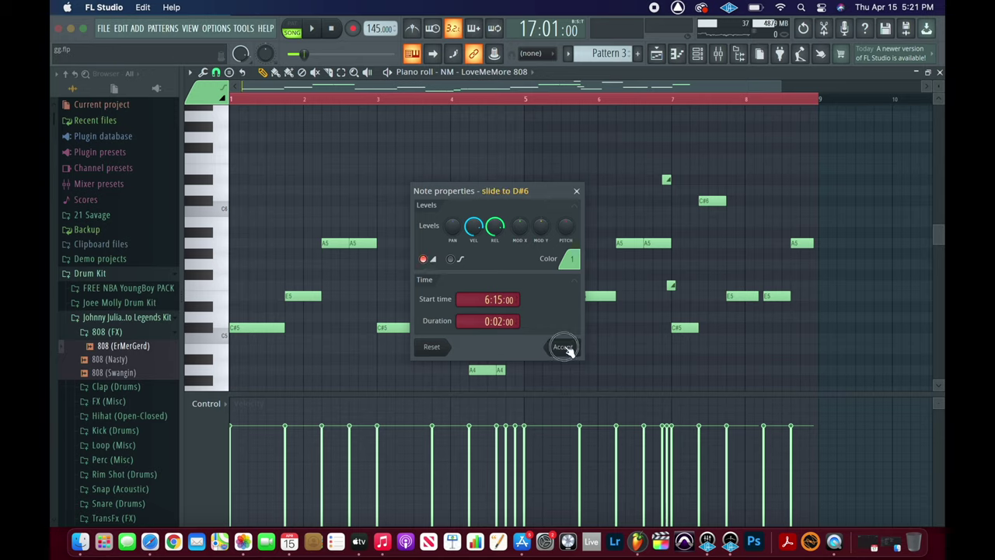
Step: Play the 808 notes from bar 6 to hear the slides, stop playback, and close the piano roll
{"action": "left_click", "coordinate": [629, 101]}
{"action": "key", "text": "space"}
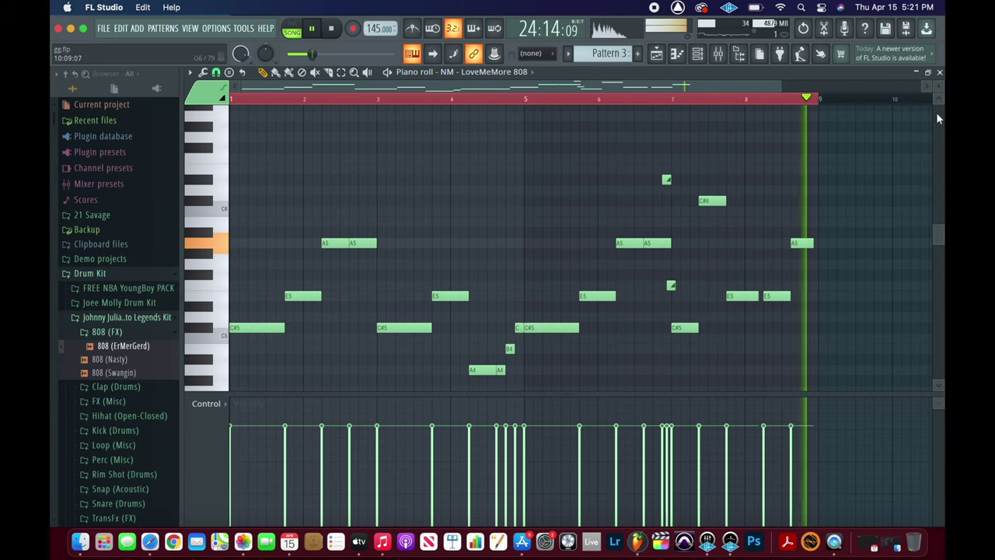
{"action": "key", "text": "space"}
{"action": "left_click", "coordinate": [938, 72]}
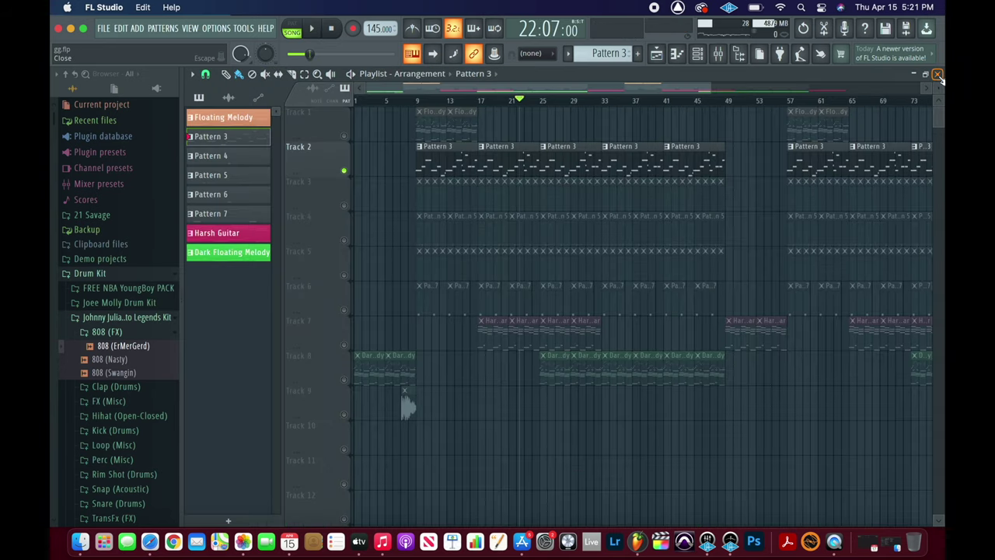
Step: Unmute Track 4, select Pattern 5, and play it with the 808 from bar 9
{"action": "left_click", "coordinate": [344, 239]}
{"action": "left_click", "coordinate": [436, 220]}
{"action": "key", "text": "space"}
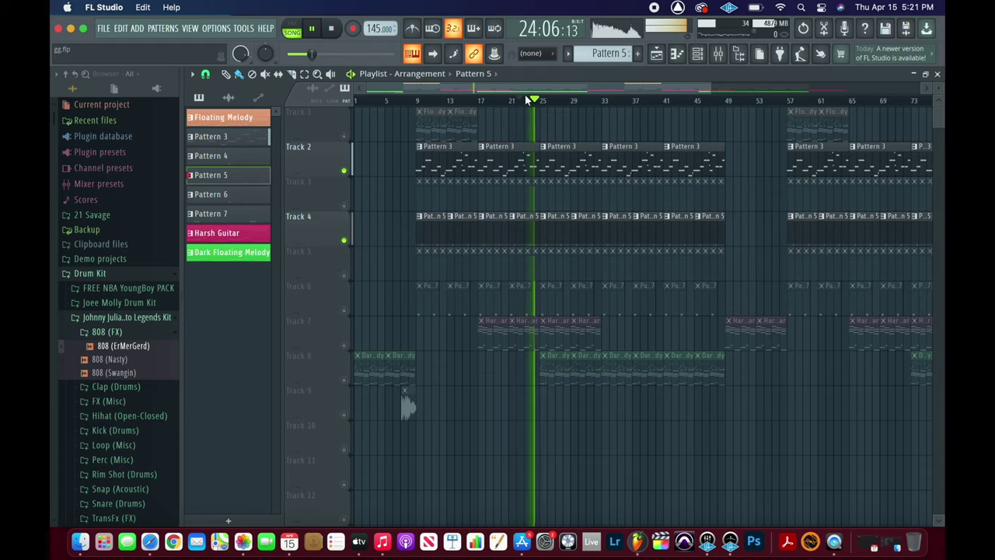
{"action": "left_click", "coordinate": [418, 106]}
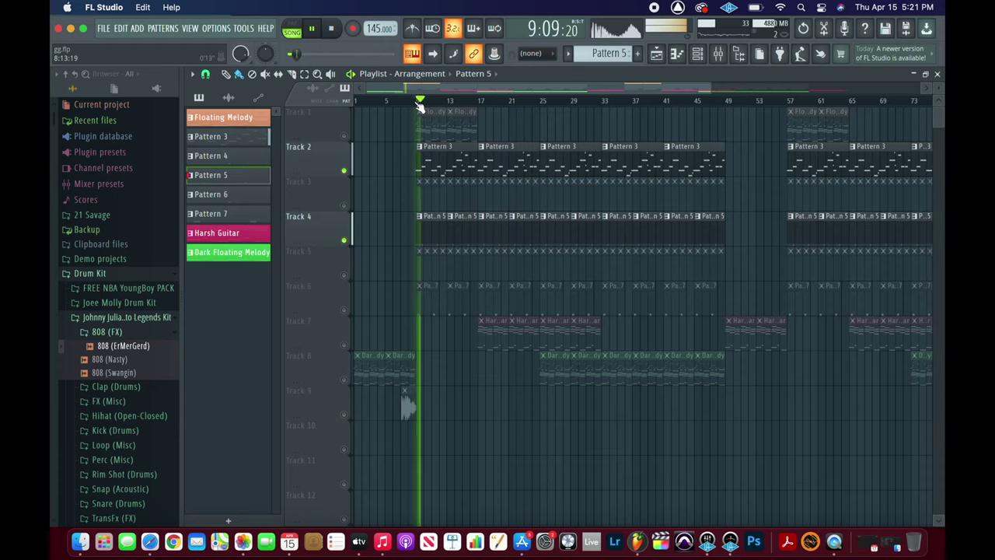
Step: Stop playback and inspect Pattern 5's NM - Toliver HH steps, sampler settings, and mixer insert effects
{"action": "left_click", "coordinate": [697, 54]}
{"action": "key", "text": "space"}
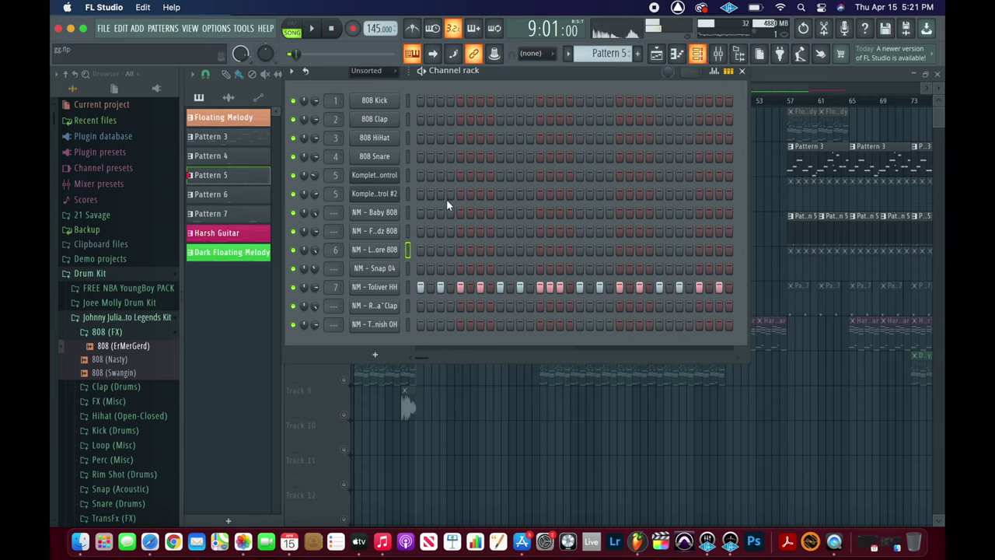
{"action": "left_click", "coordinate": [372, 288]}
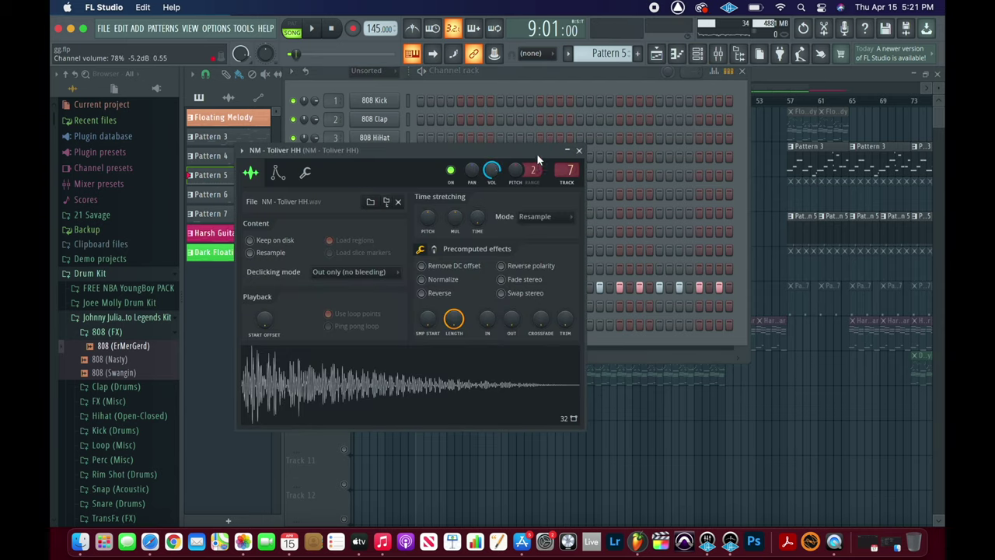
{"action": "left_click", "coordinate": [579, 150]}
{"action": "left_click", "coordinate": [362, 286]}
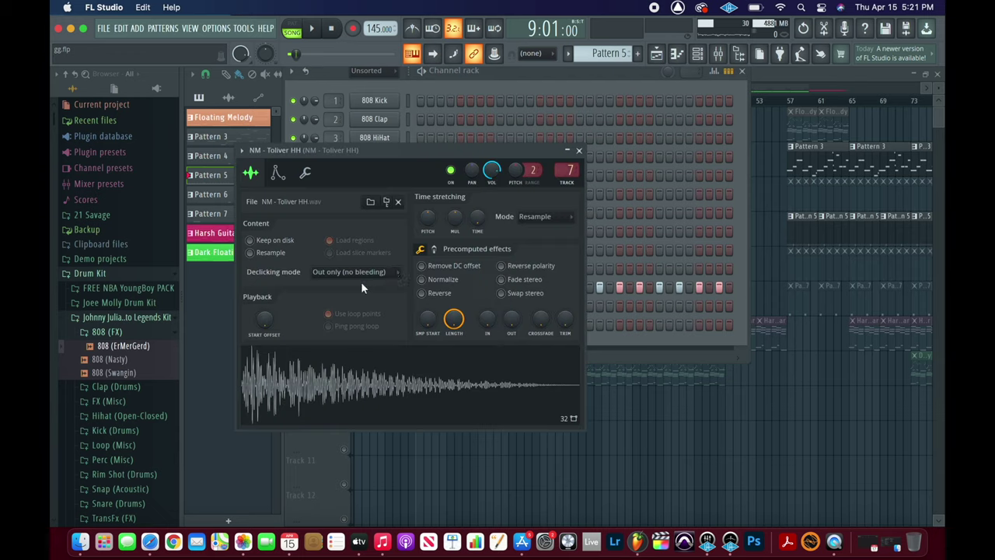
{"action": "left_click", "coordinate": [717, 53]}
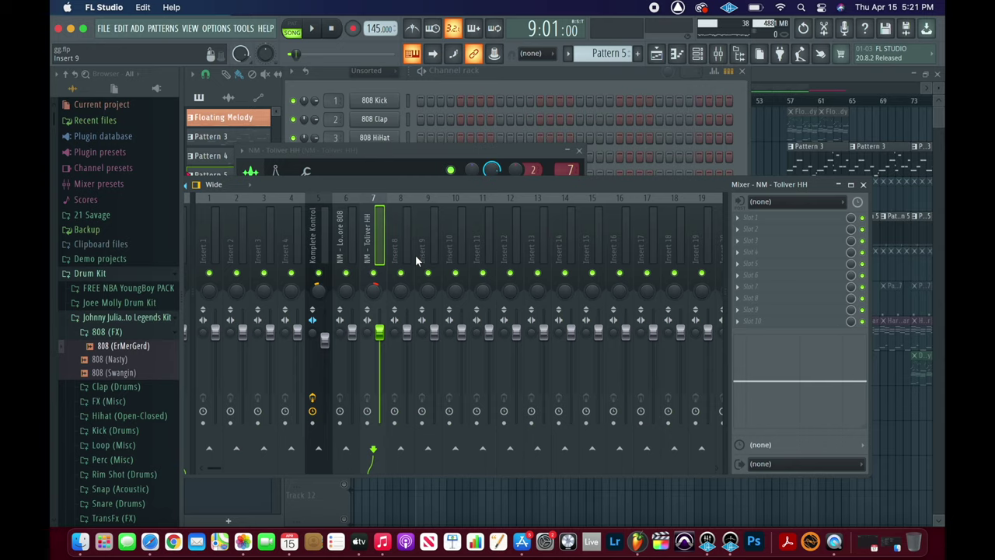
{"action": "left_click", "coordinate": [571, 84]}
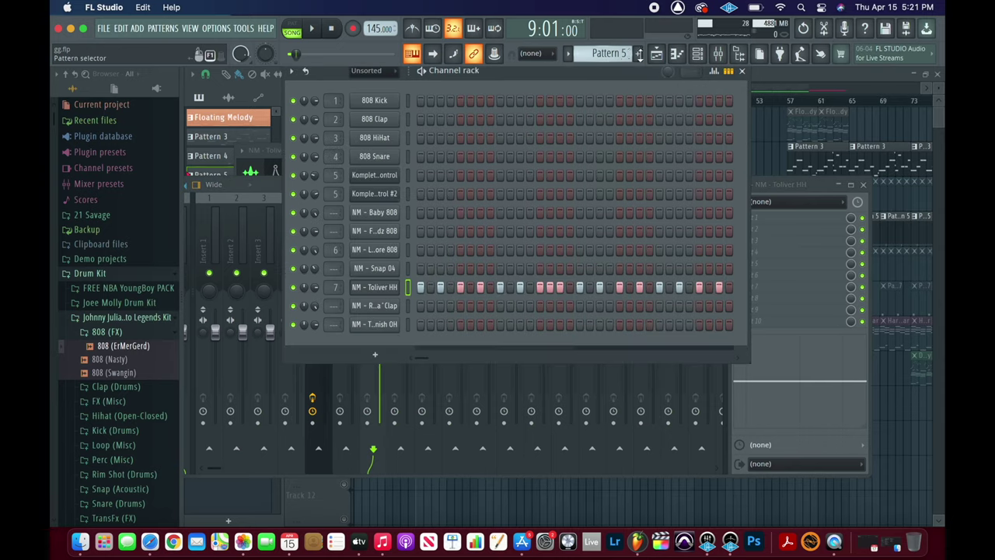
Step: Return to the playlist, unmute Track 5, and start playback from bar 9
{"action": "left_click", "coordinate": [658, 53]}
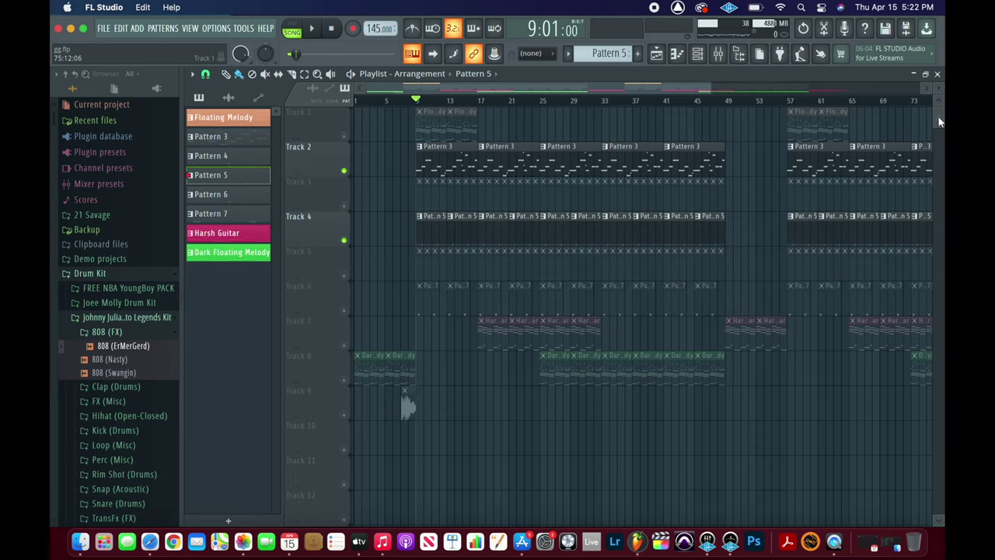
{"action": "left_click_drag", "start_coordinate": [708, 84], "coordinate": [572, 72]}
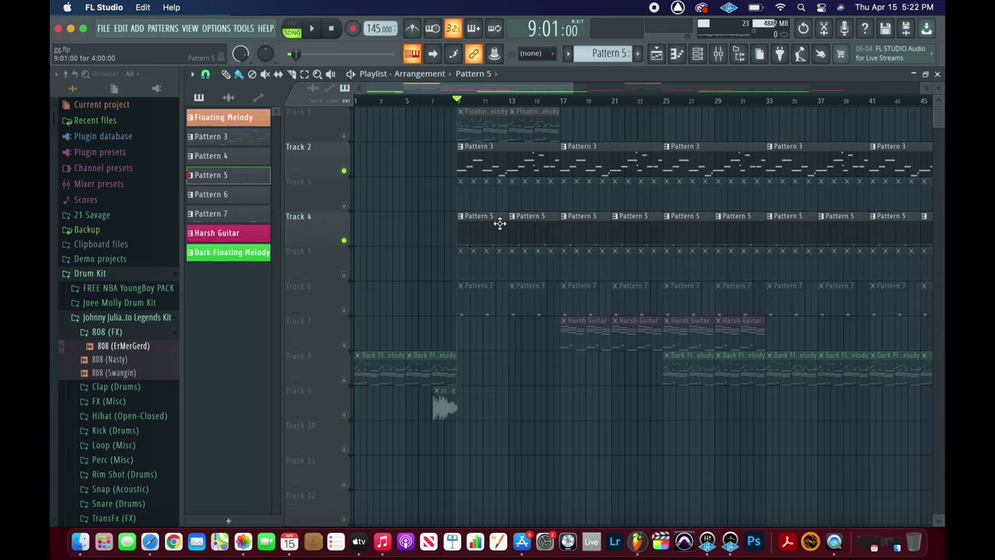
{"action": "left_click", "coordinate": [344, 275]}
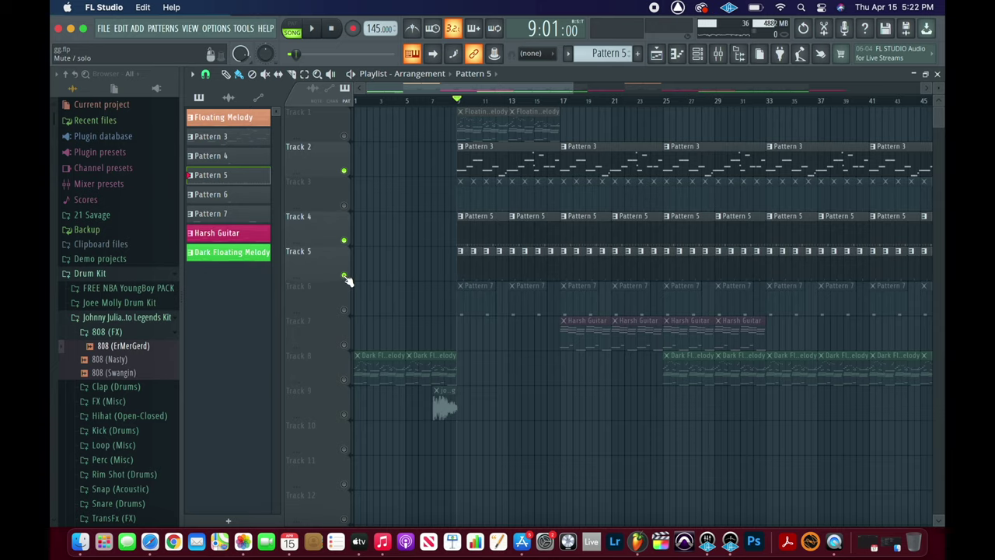
{"action": "key", "text": "space"}
Step: Examine the first Pattern 6 clip's clap note in the piano roll and channel rack, and stop playback
{"action": "left_click", "coordinate": [465, 260]}
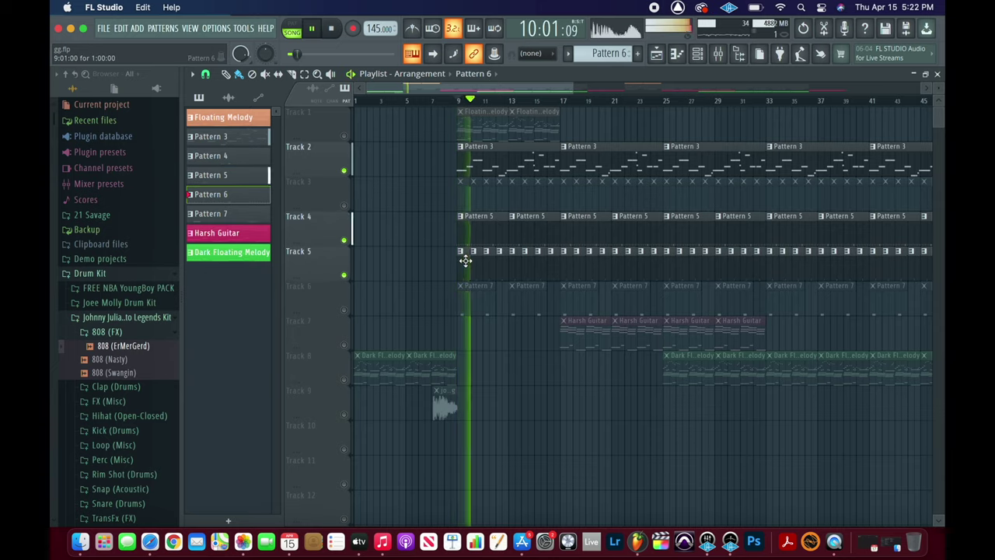
{"action": "double_click", "coordinate": [465, 260]}
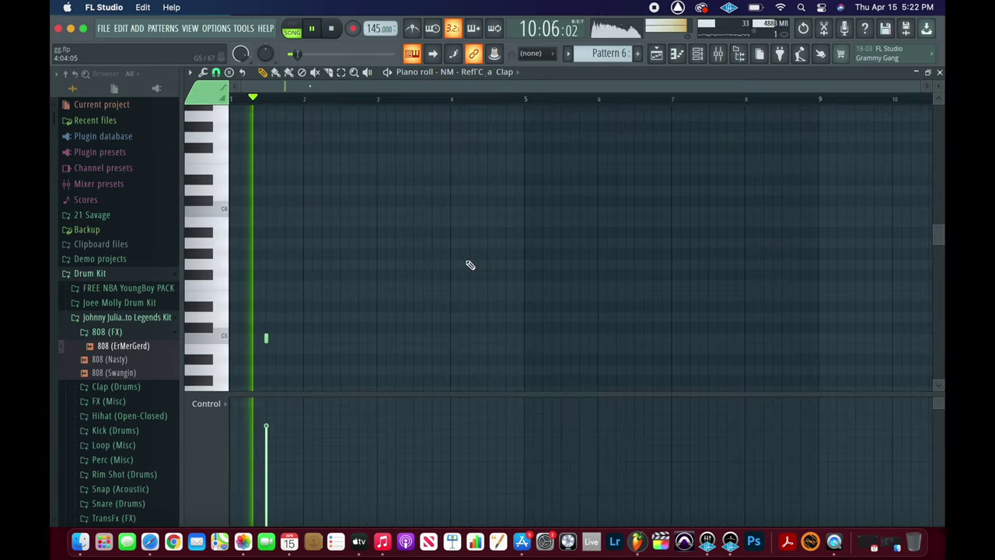
{"action": "left_click", "coordinate": [697, 54]}
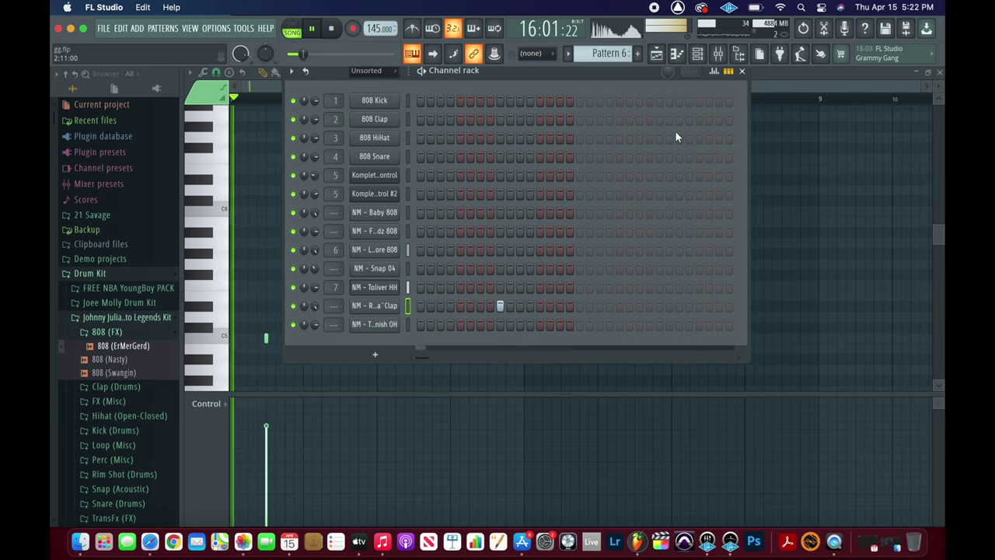
{"action": "key", "text": "space"}
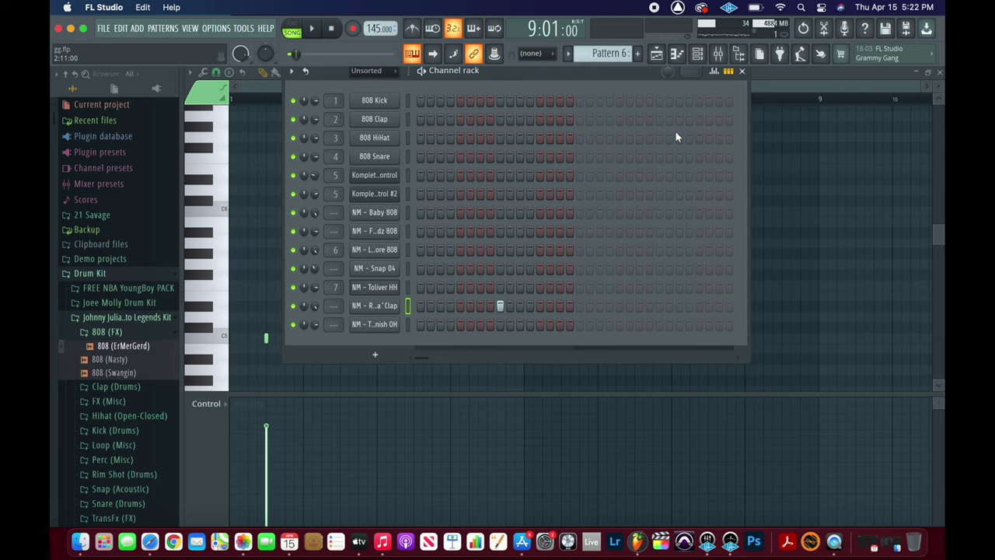
Step: Solo the NM - Toliver HH channel in the channel rack
{"action": "right_click", "coordinate": [294, 297]}
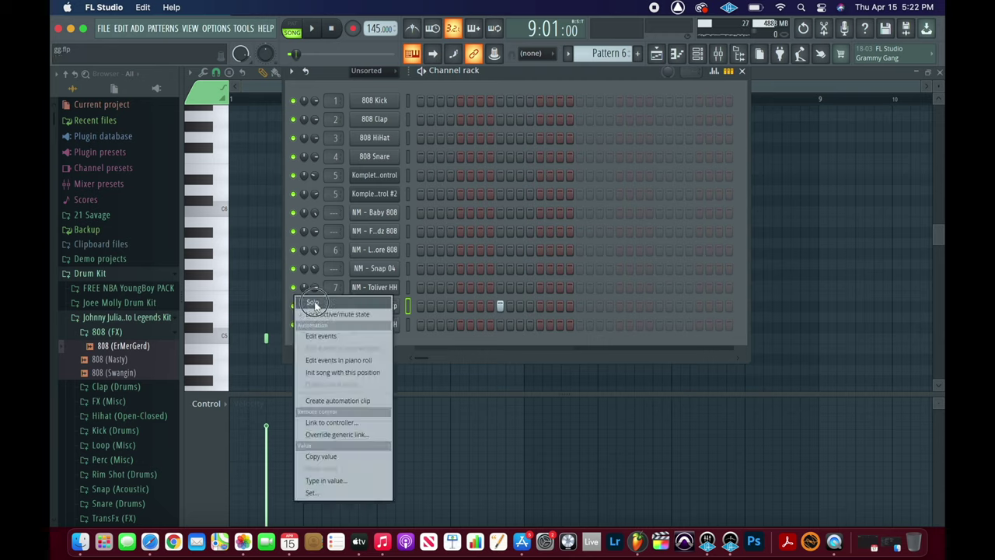
{"action": "left_click", "coordinate": [313, 302]}
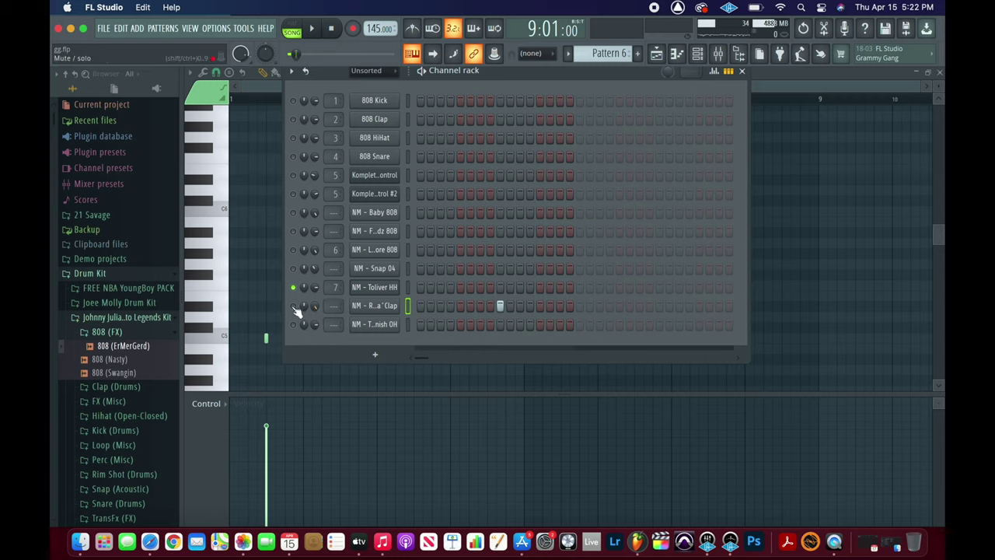
Step: Enable the clap channel alongside the soloed NM - Toliver HH channel, audition both together, and stop playback
{"action": "left_click", "coordinate": [294, 306]}
{"action": "key", "text": "space"}
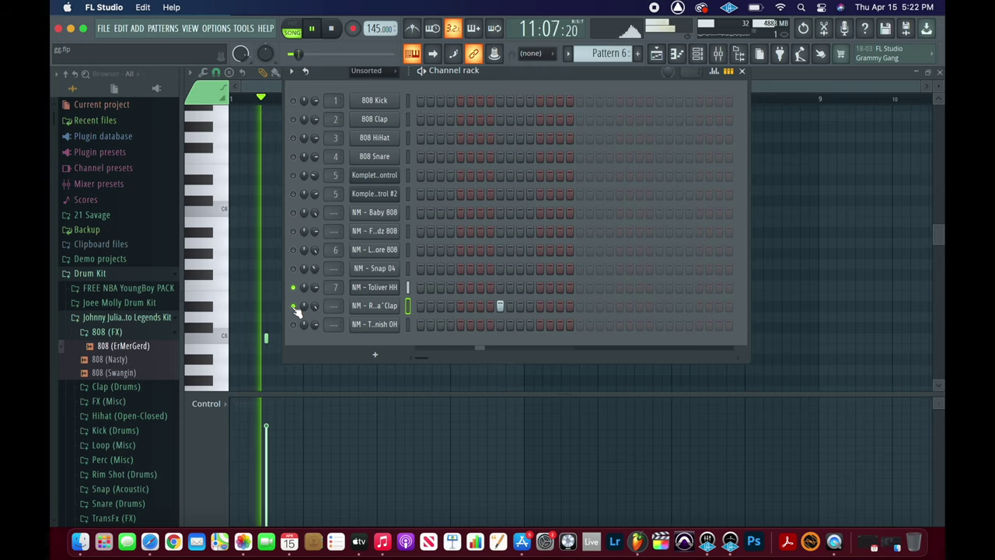
{"action": "key", "text": "space"}
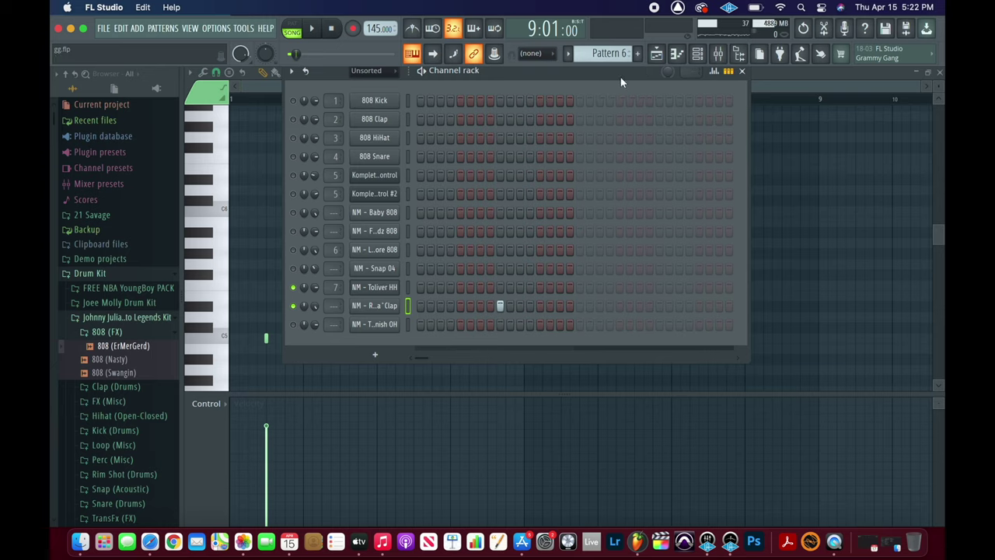
Step: Unmute all channels in the channel rack, and unmute Track 6 in the playlist
{"action": "right_click", "coordinate": [295, 308]}
{"action": "left_click", "coordinate": [305, 312]}
{"action": "right_click", "coordinate": [307, 312]}
{"action": "left_click", "coordinate": [311, 315]}
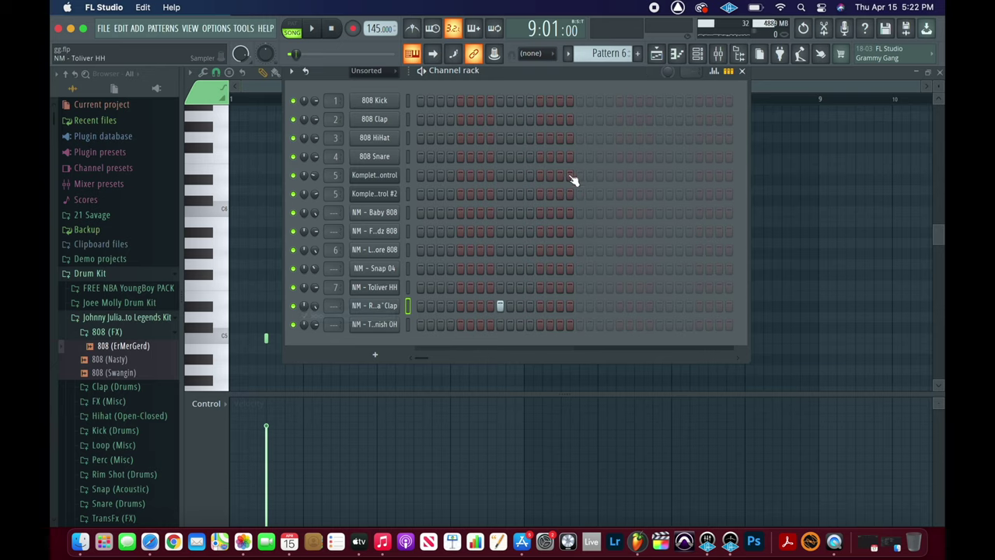
{"action": "left_click", "coordinate": [655, 55]}
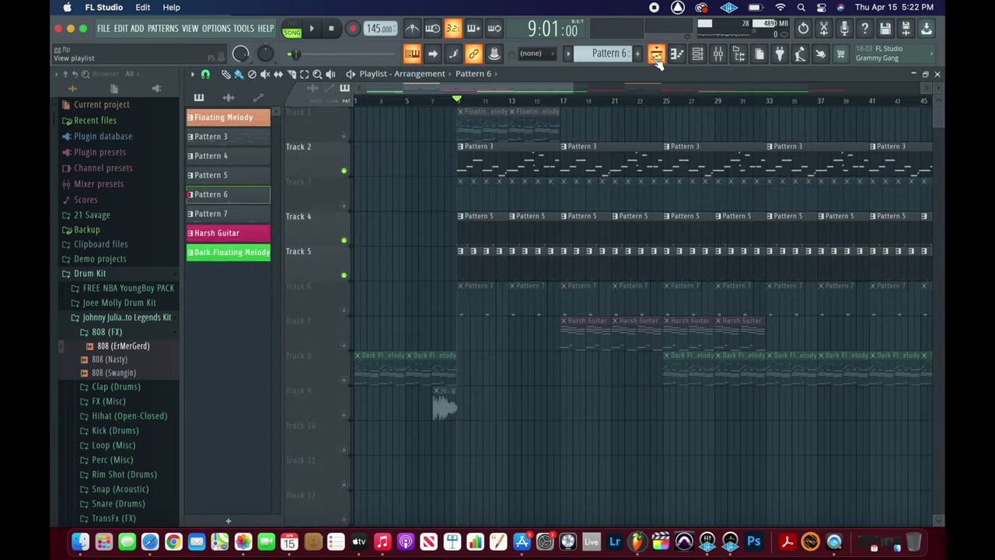
{"action": "left_click", "coordinate": [344, 311]}
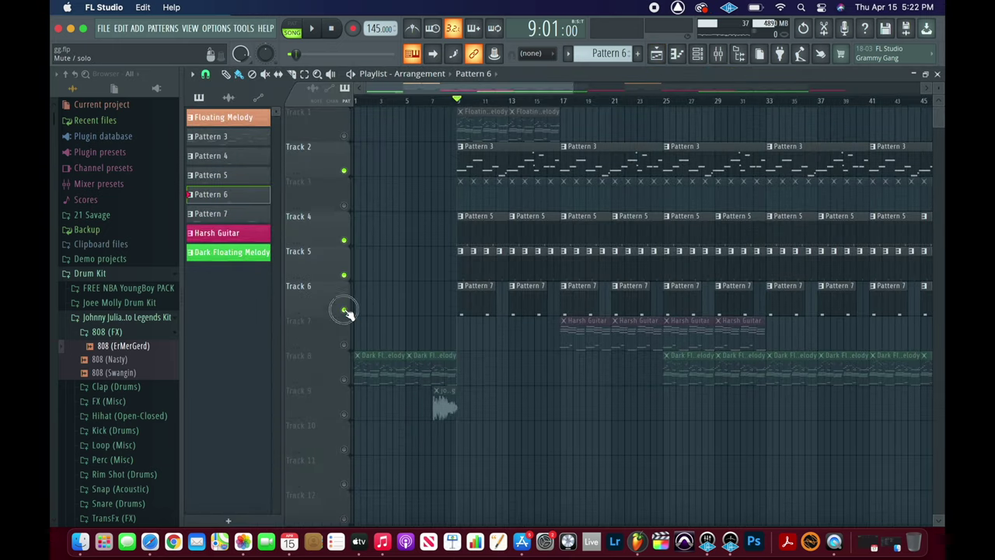
Step: View the Pattern 6 clap note in the piano roll and inspect the NM - Tarnish OH sampler's volume envelope settings
{"action": "double_click", "coordinate": [464, 270]}
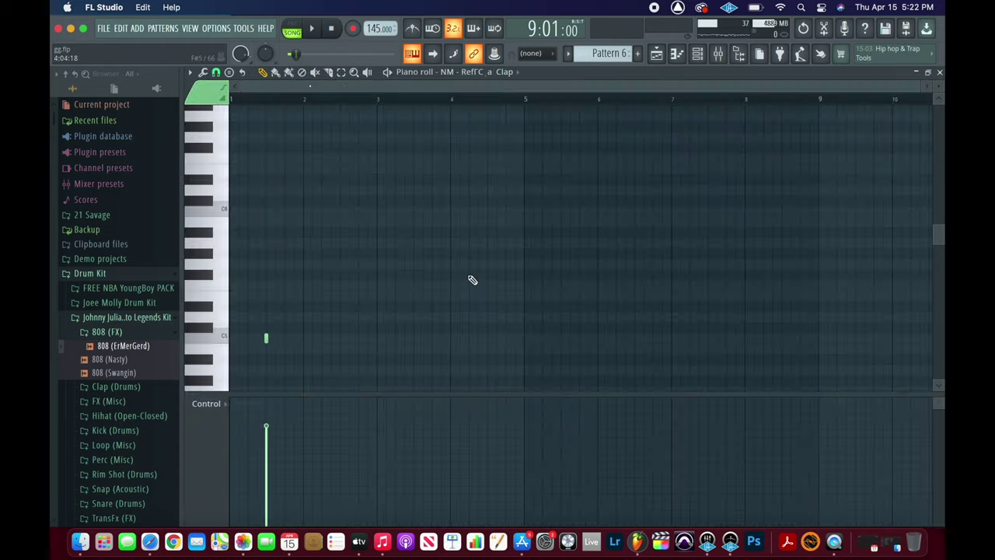
{"action": "left_click", "coordinate": [697, 52]}
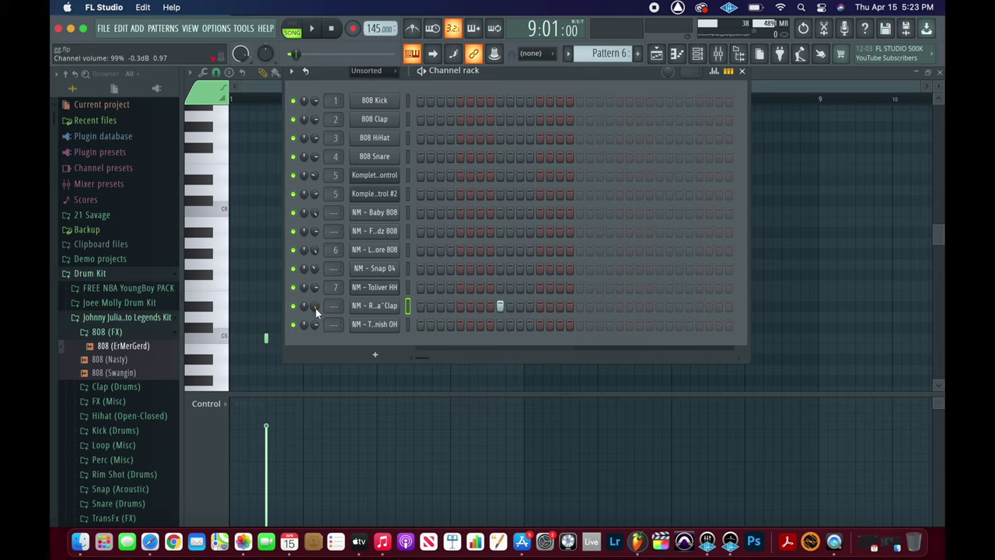
{"action": "left_click", "coordinate": [380, 325]}
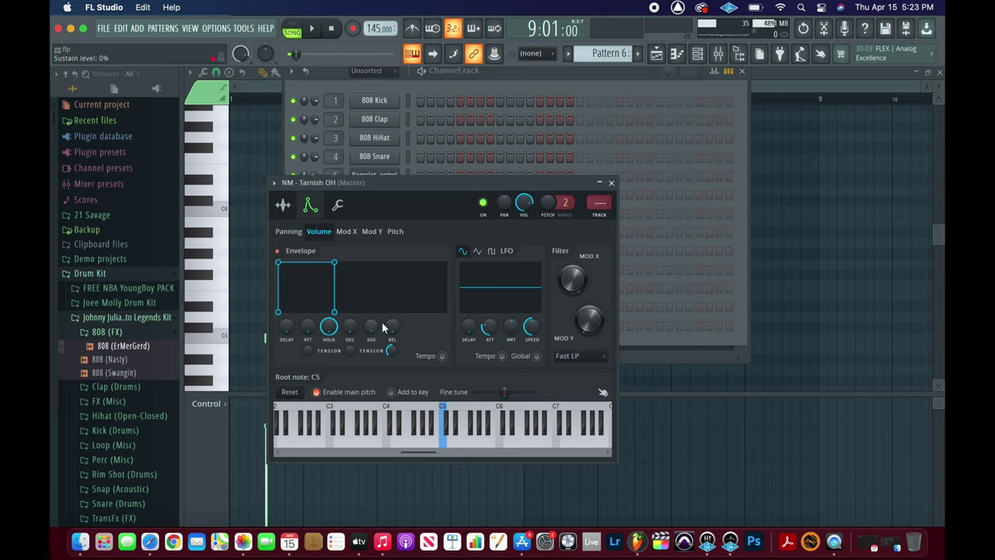
{"action": "left_click", "coordinate": [611, 182]}
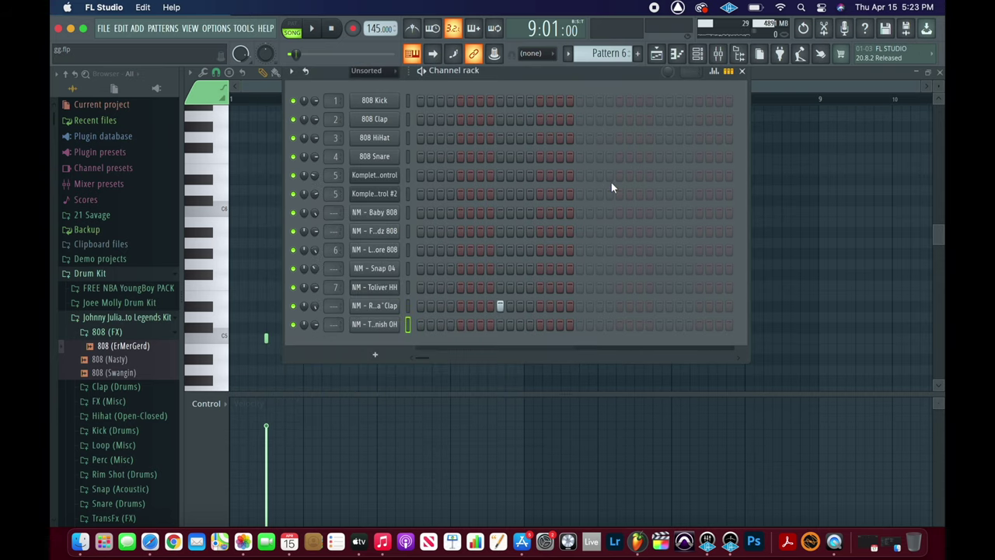
Step: Play the arrangement from bar 9 while inspecting the Komplete Kontrol, 808 and hi-hat mixer inserts, then stop and return to the playlist
{"action": "left_click", "coordinate": [662, 56]}
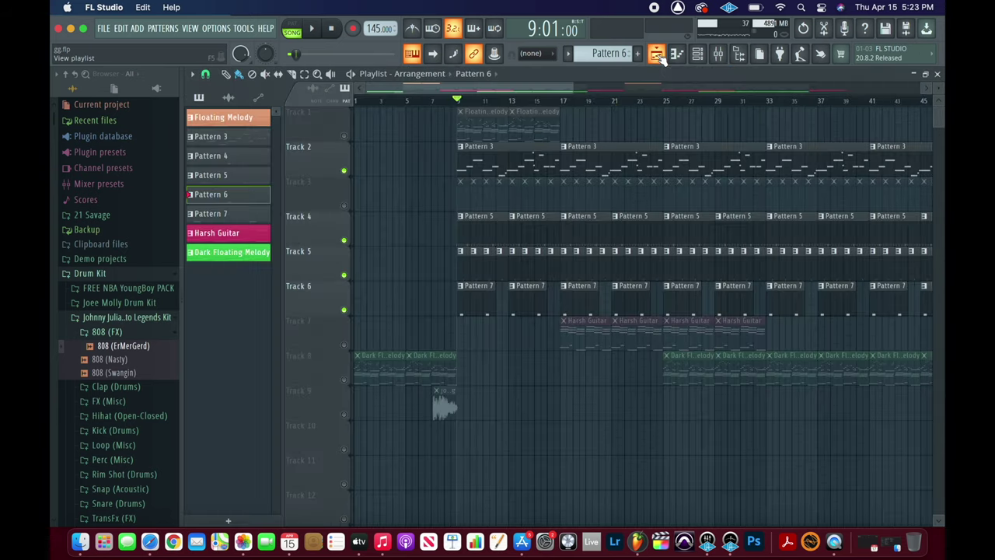
{"action": "key", "text": "space"}
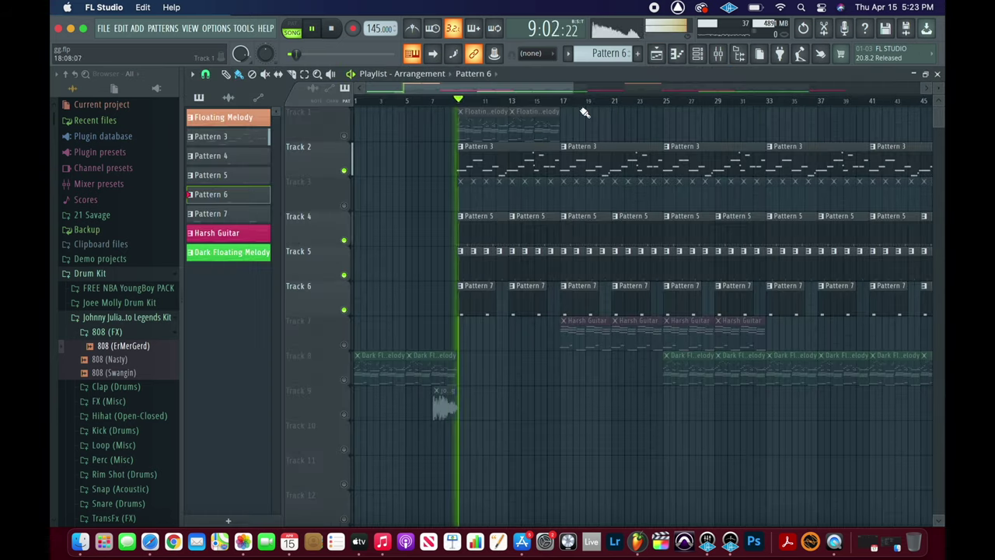
{"action": "left_click", "coordinate": [719, 53]}
{"action": "left_click_drag", "start_coordinate": [302, 189], "coordinate": [368, 184]}
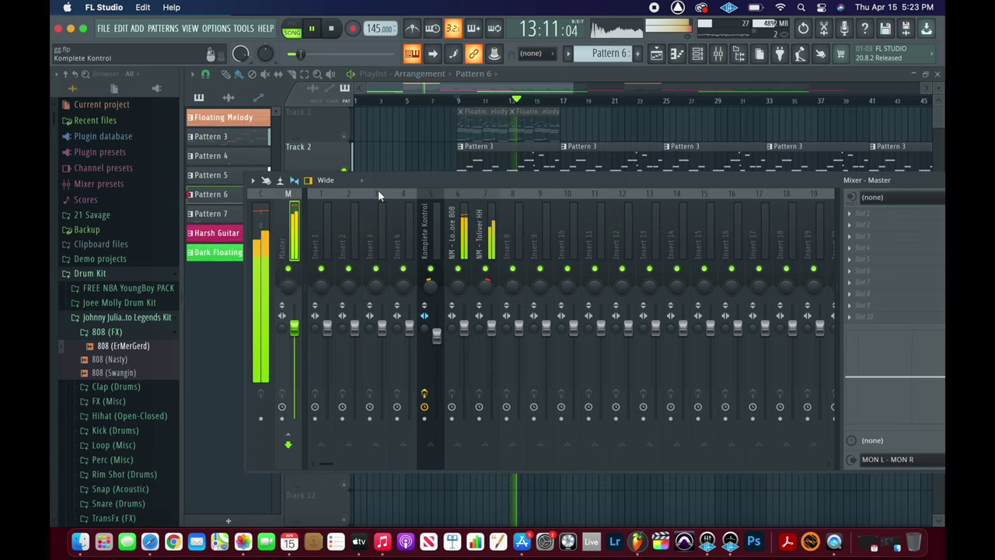
{"action": "left_click_drag", "start_coordinate": [440, 182], "coordinate": [356, 188]}
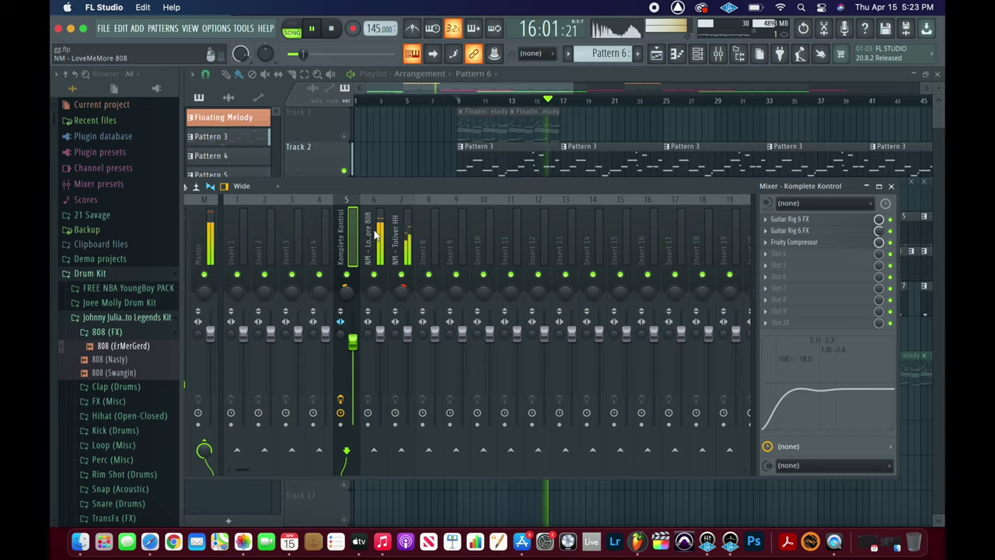
{"action": "left_click", "coordinate": [375, 233]}
{"action": "left_click", "coordinate": [399, 243]}
{"action": "key", "text": "space"}
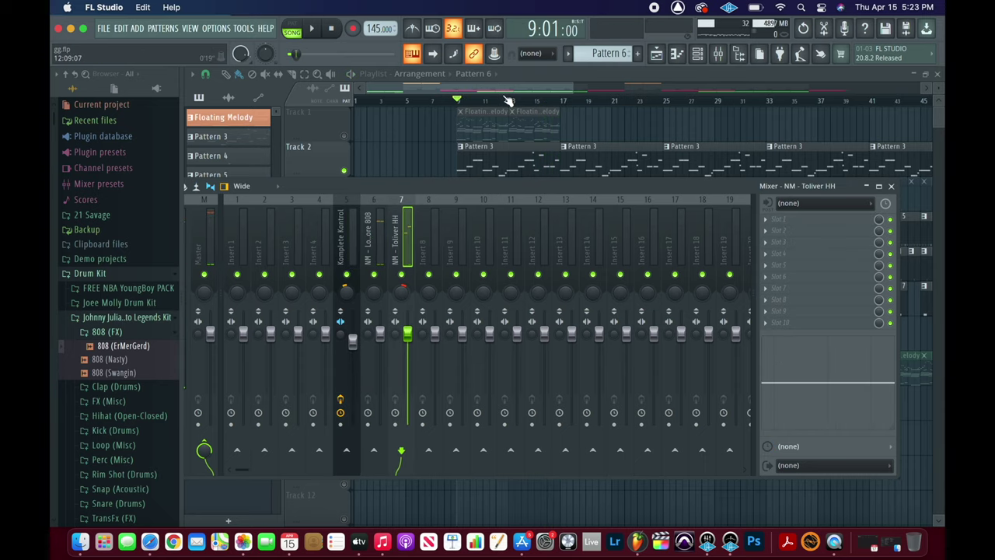
{"action": "left_click", "coordinate": [499, 86]}
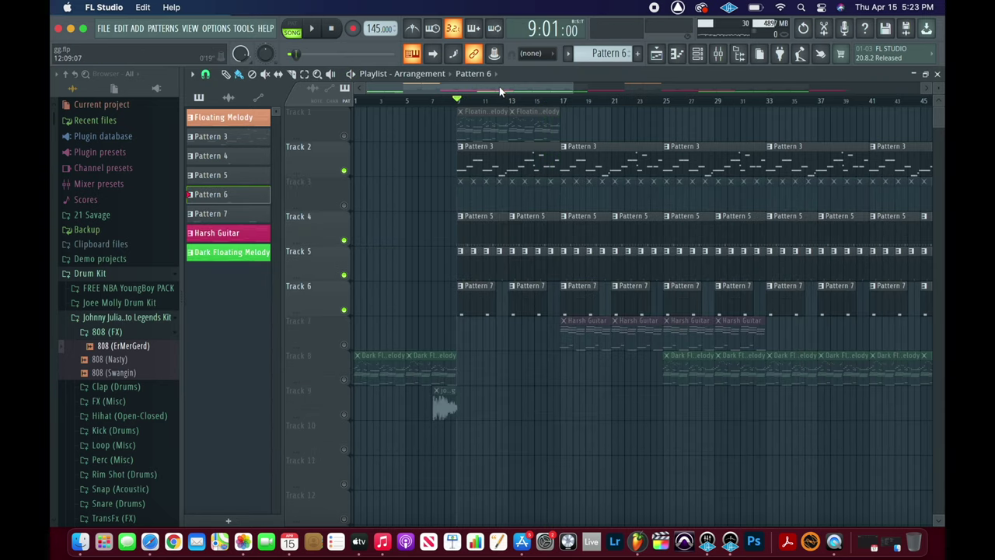